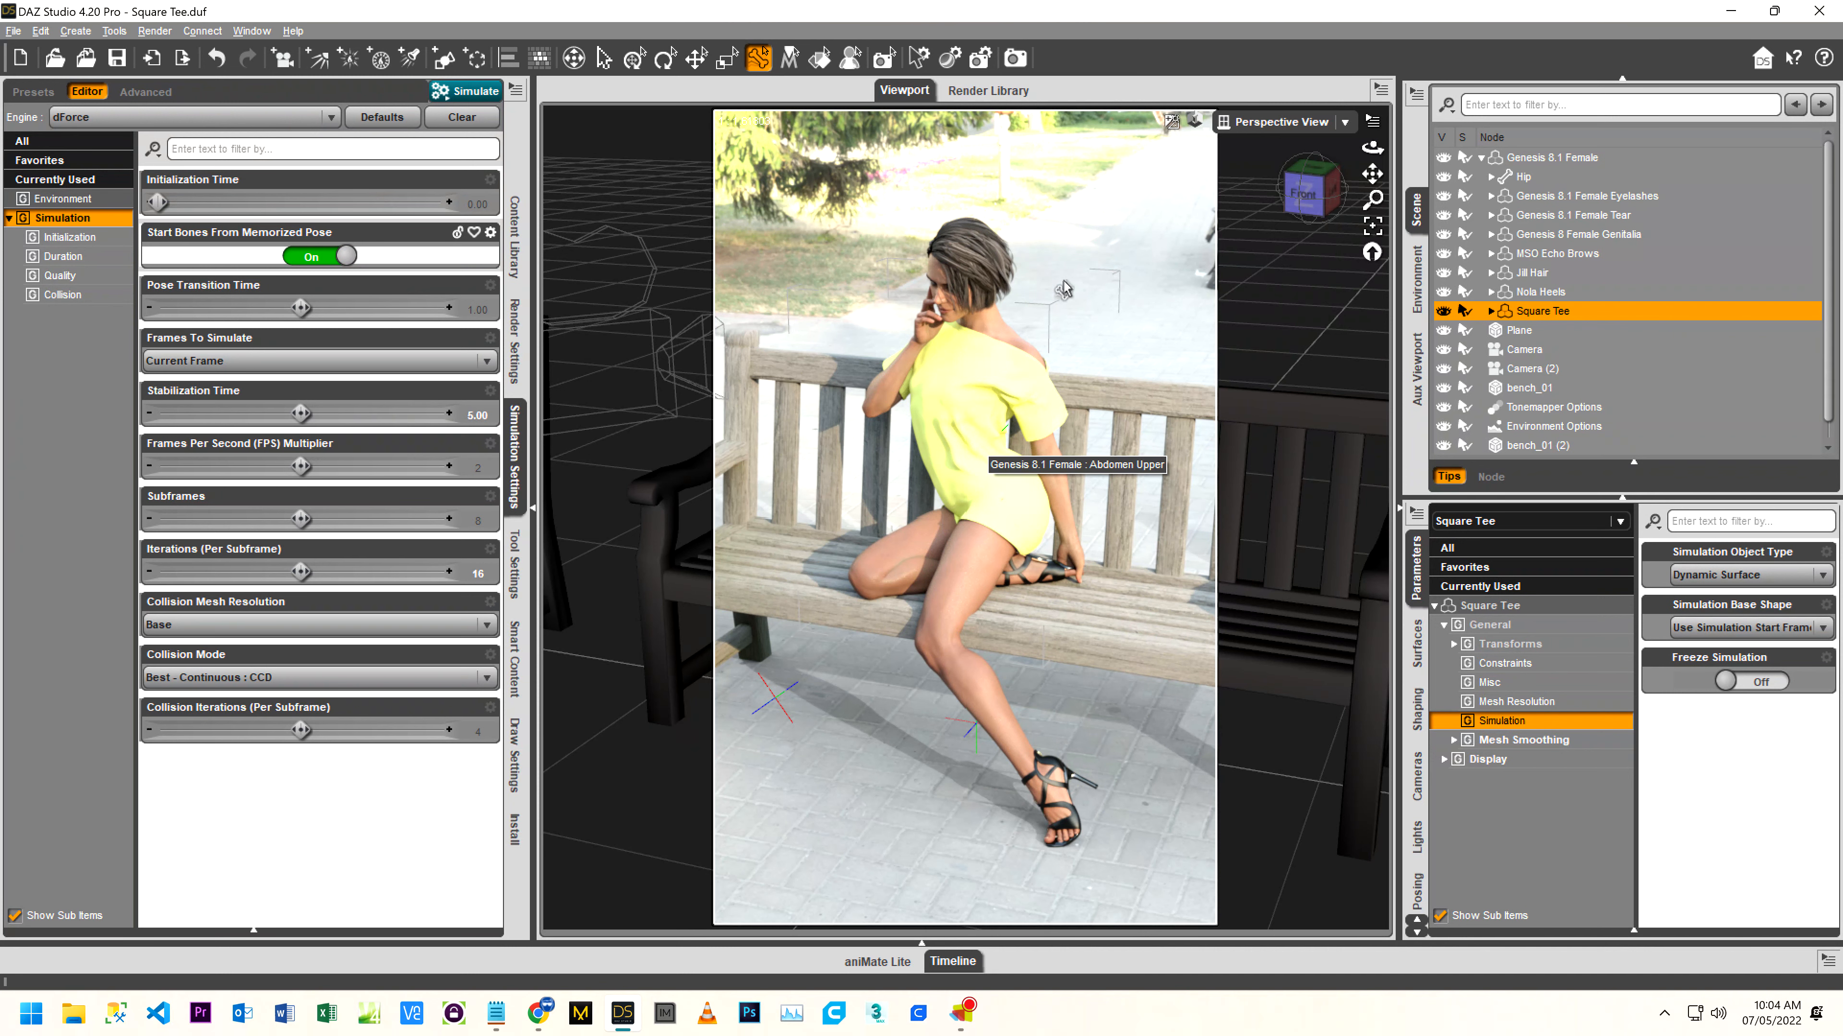
- Examine the seated figure's shirt from several angles and check the simulation settings of Jill Hair
mouse_move(1322, 196)
left_mouse_down()
mouse_move(1230, 180)
mouse_move(1370, 190)
mouse_move(1322, 200)
left_mouse_up()
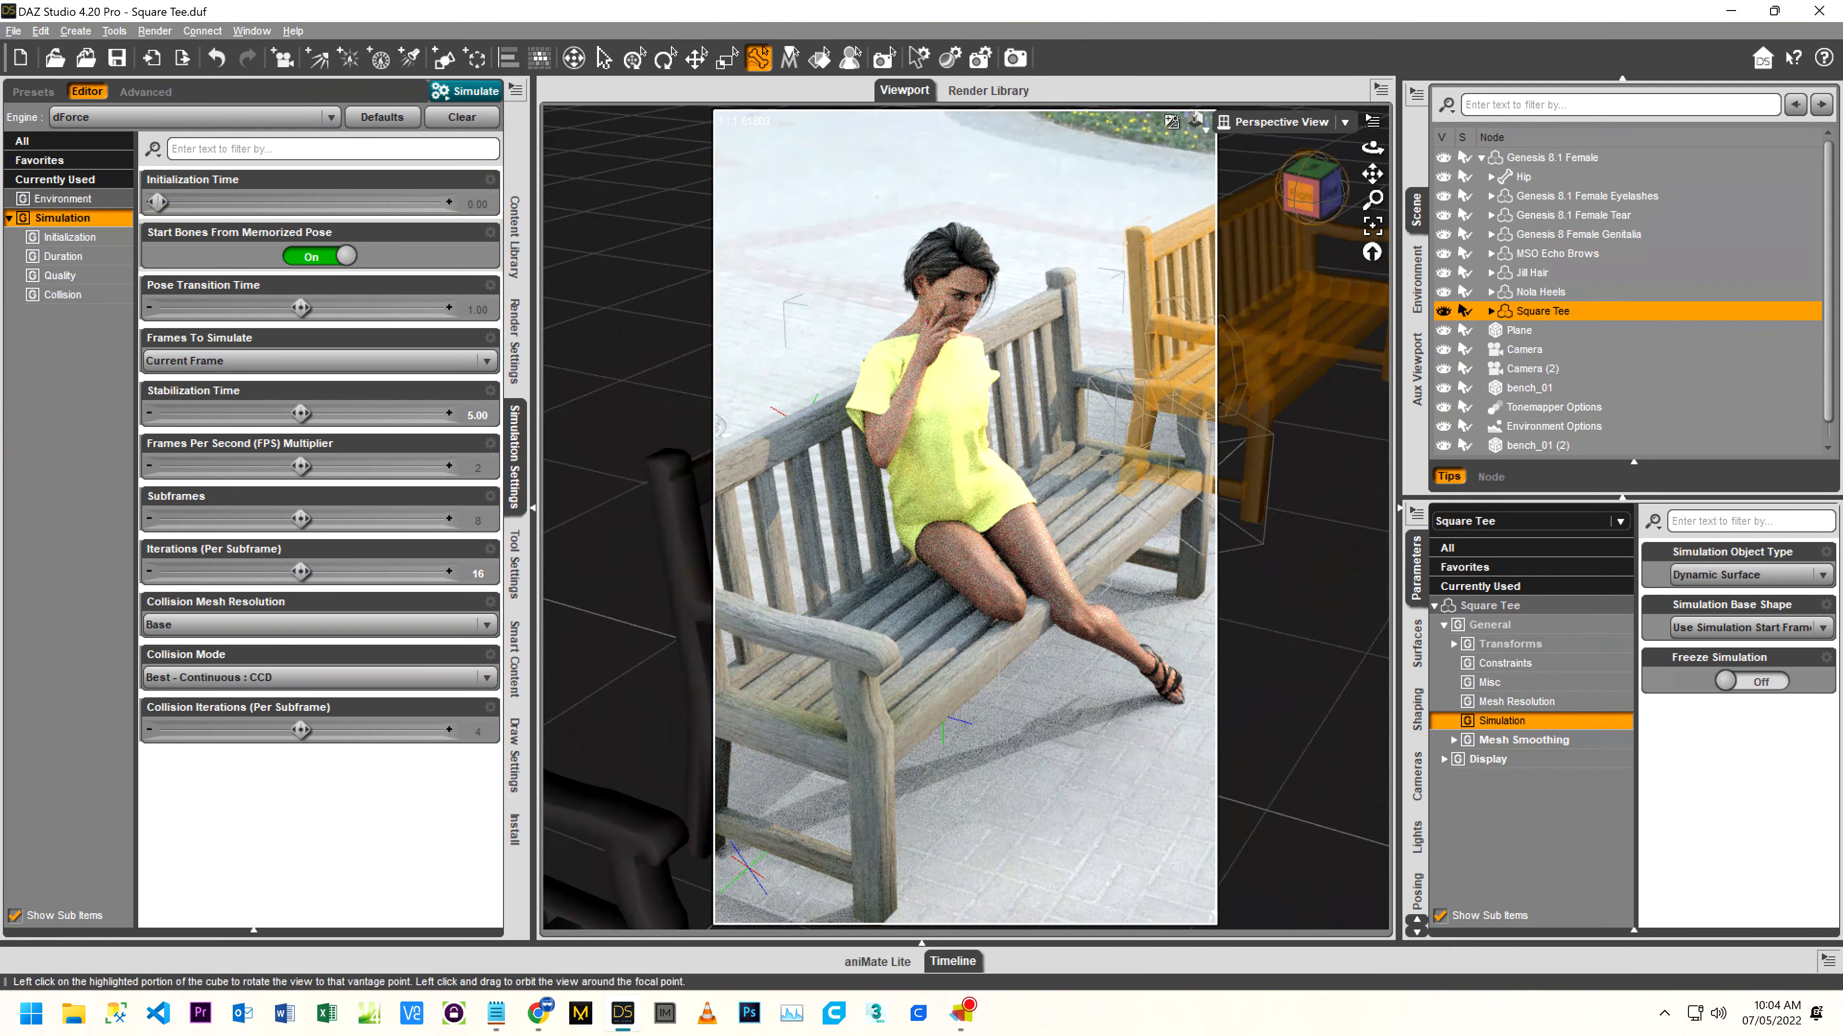
left_click_drag(1309, 198, 1246, 183)
left_click_drag(1377, 192, 1303, 205)
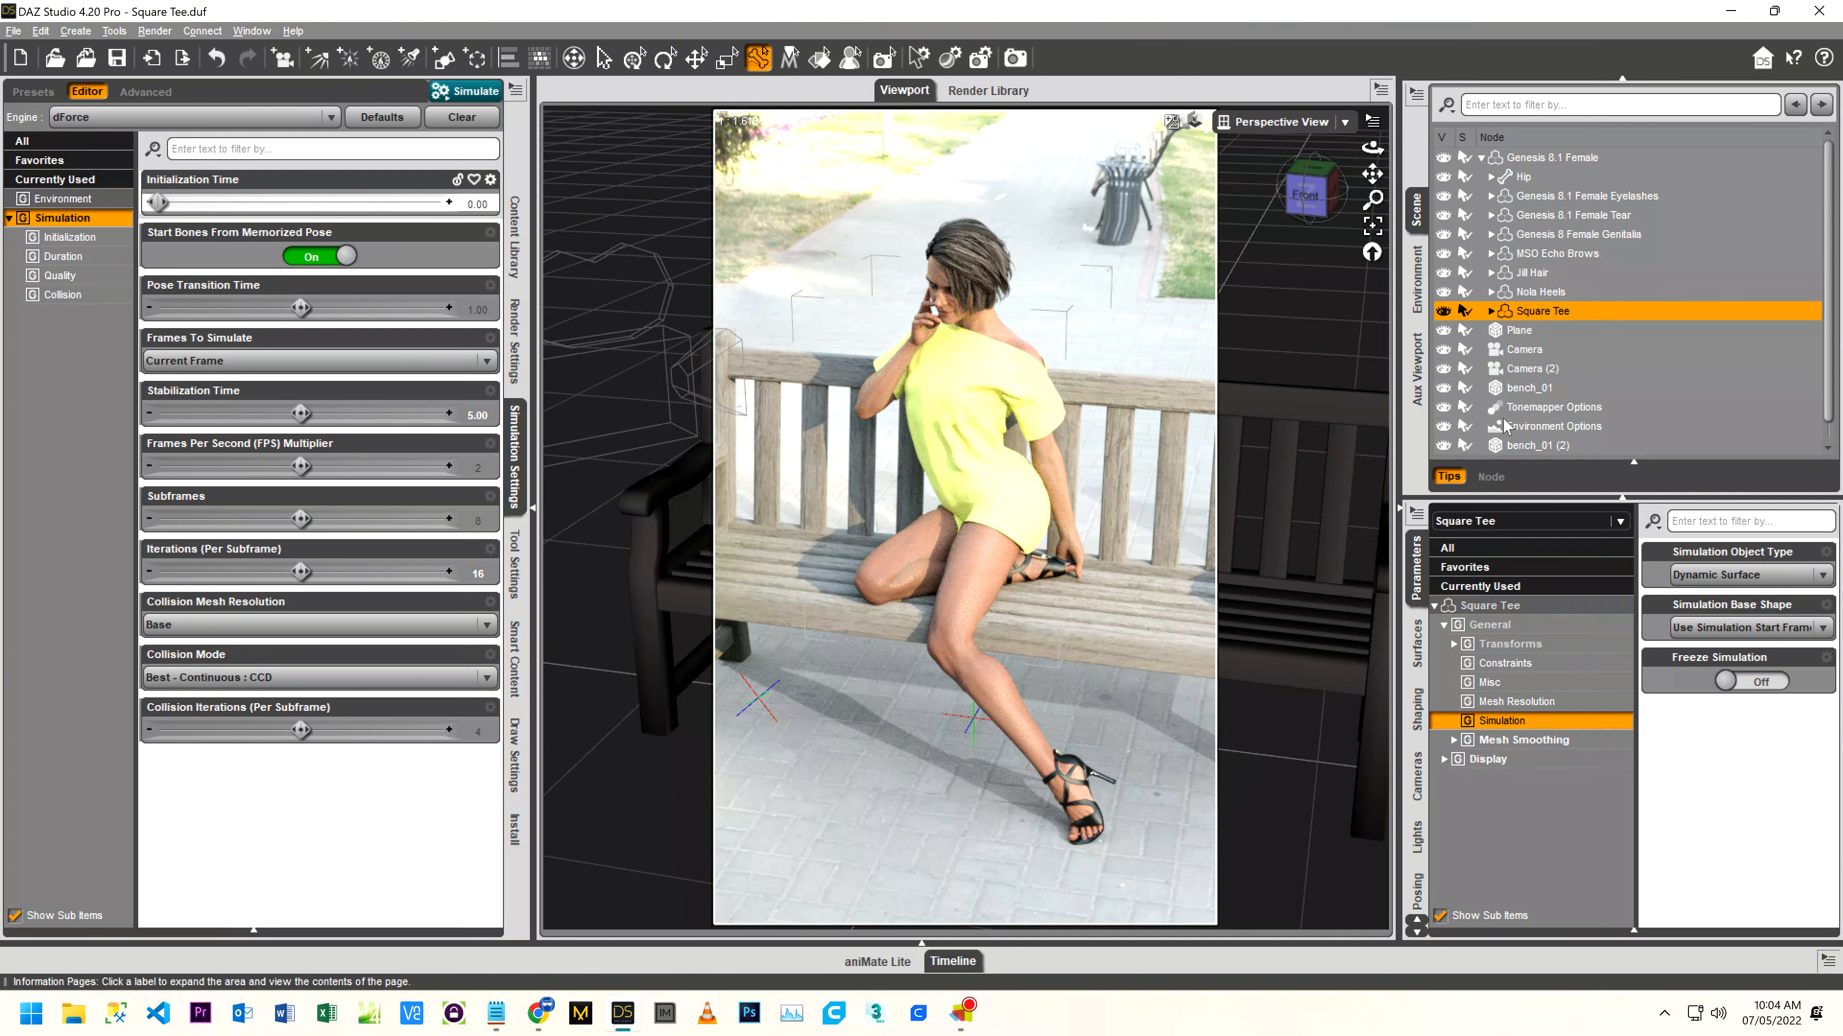
left_click(1544, 274)
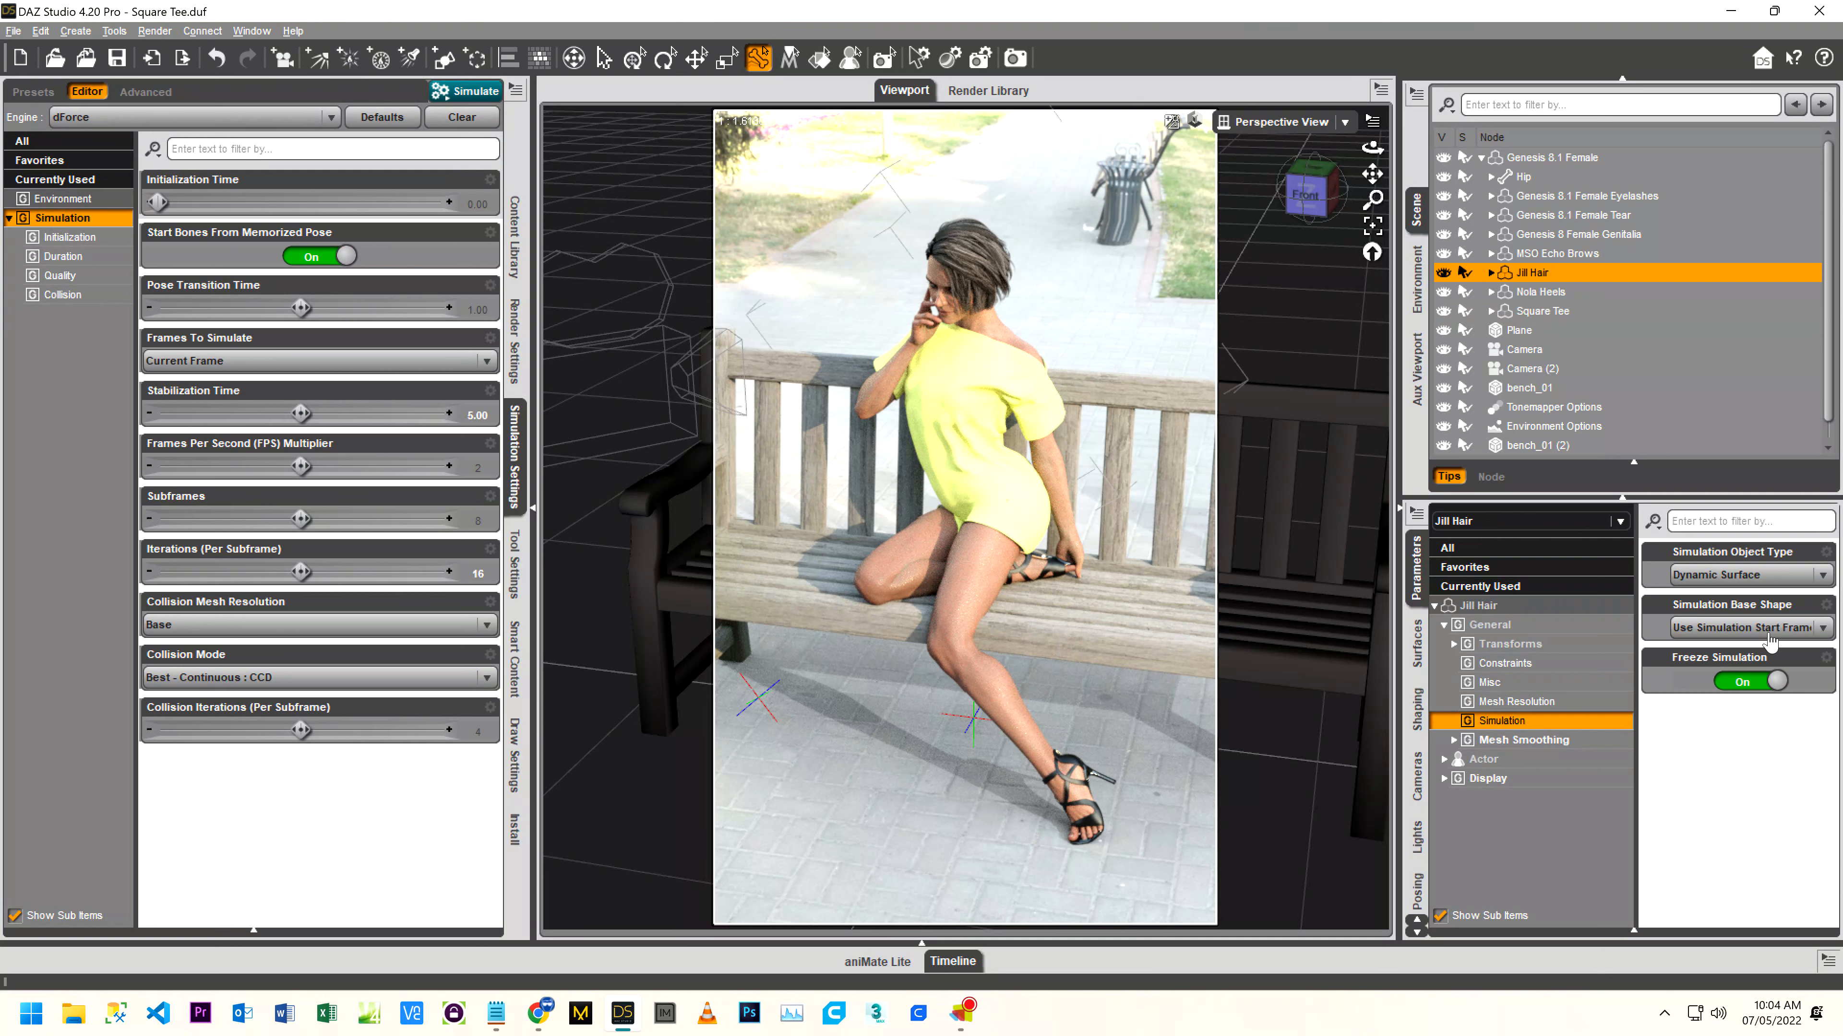
- Run the dForce simulation with Square Tee selected and stop it during the stabilization stage
left_click(1524, 312)
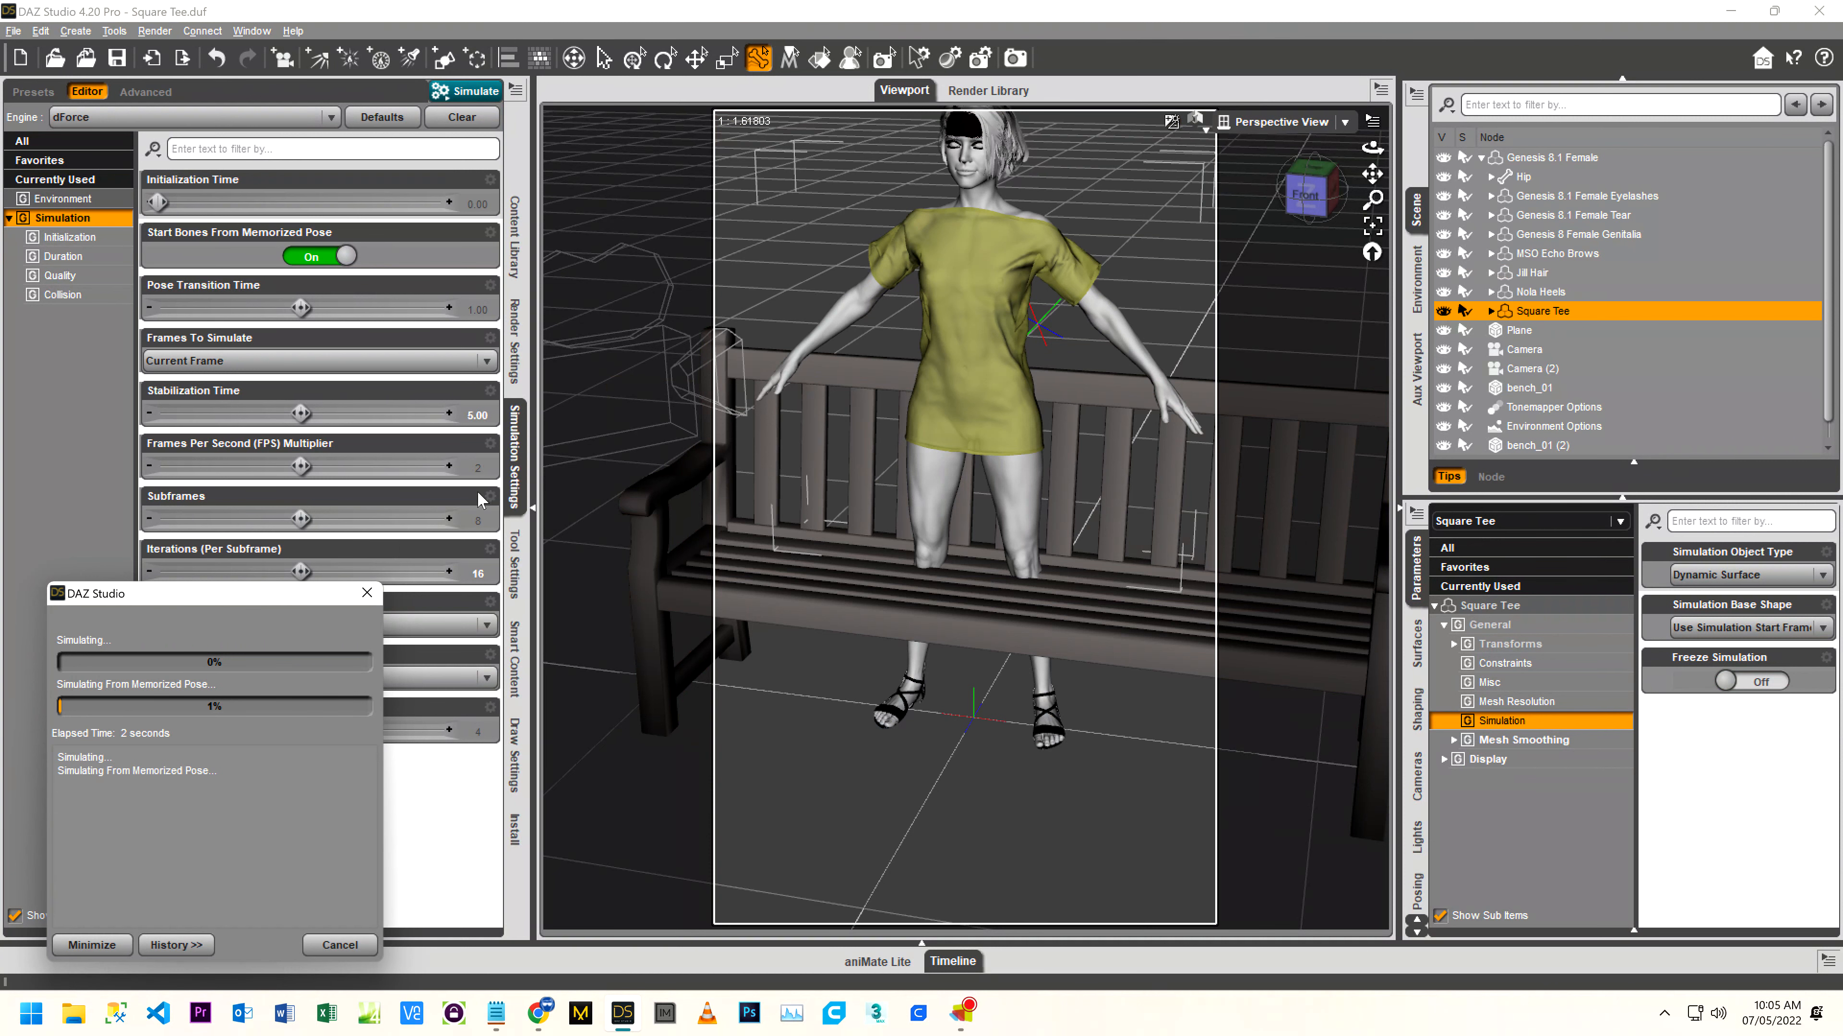
left_click_drag(251, 595, 501, 473)
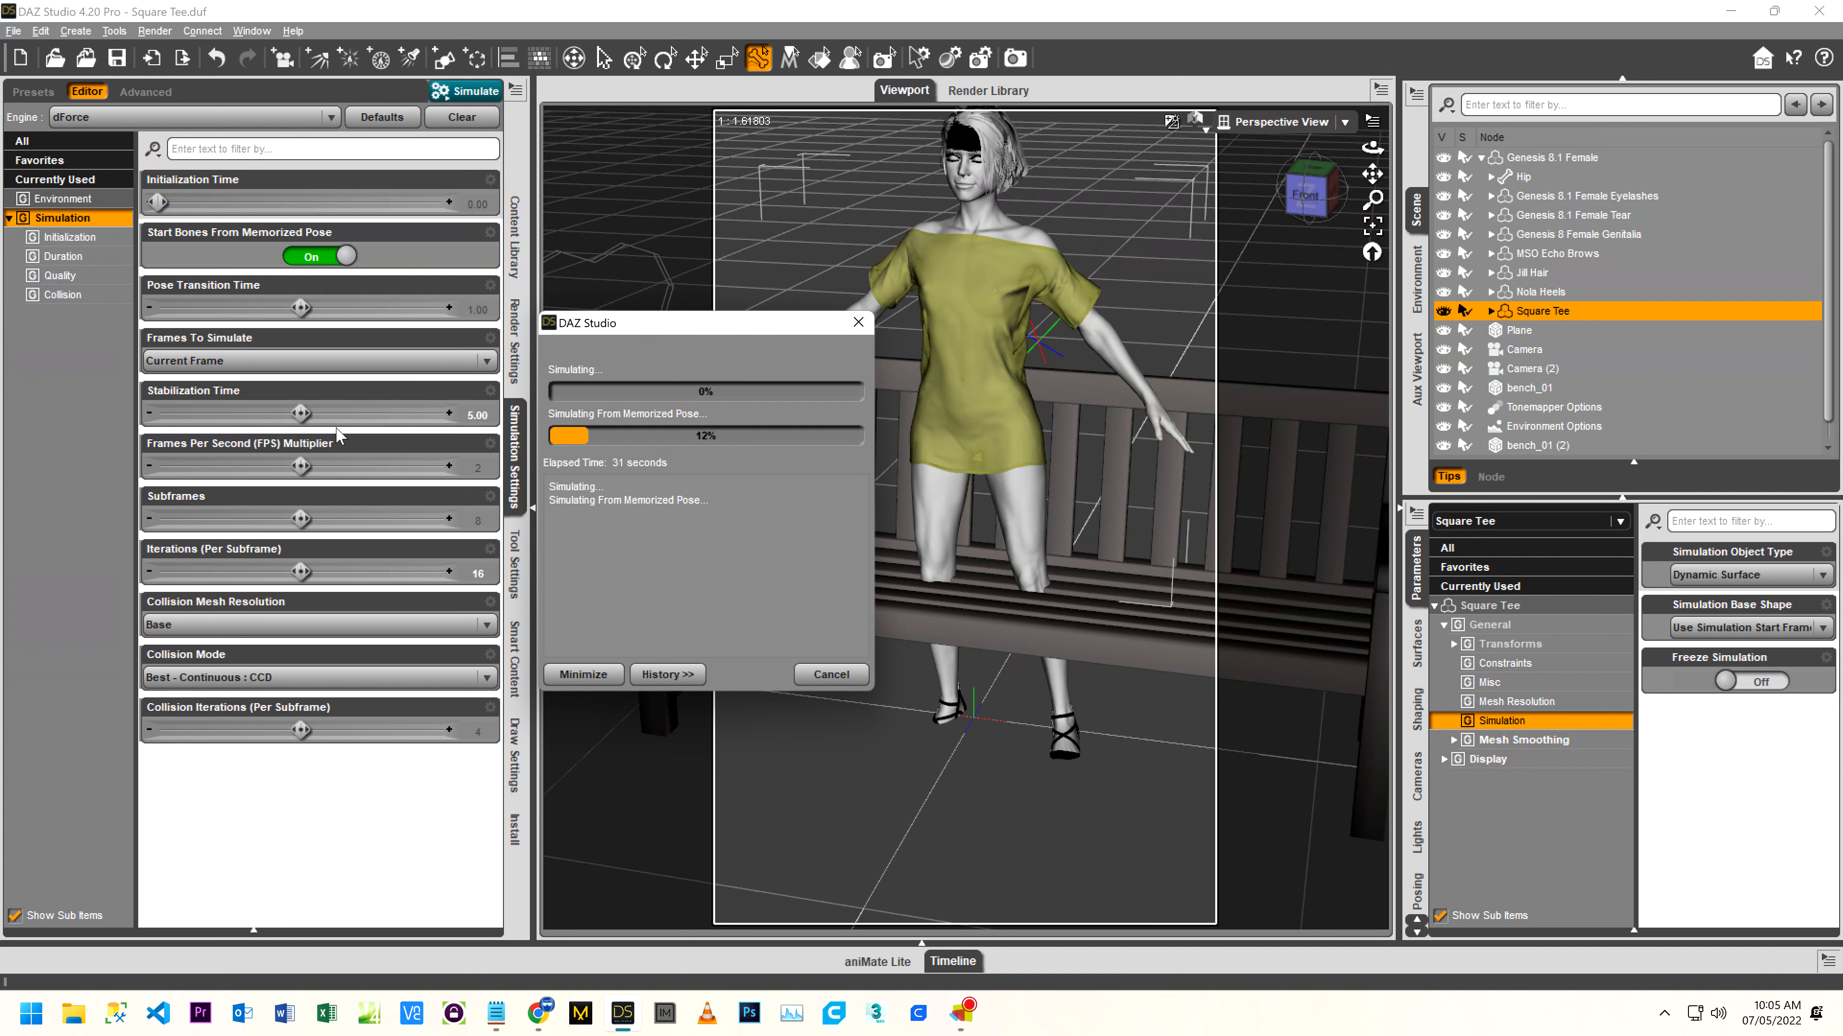
left_click_drag(640, 322, 336, 428)
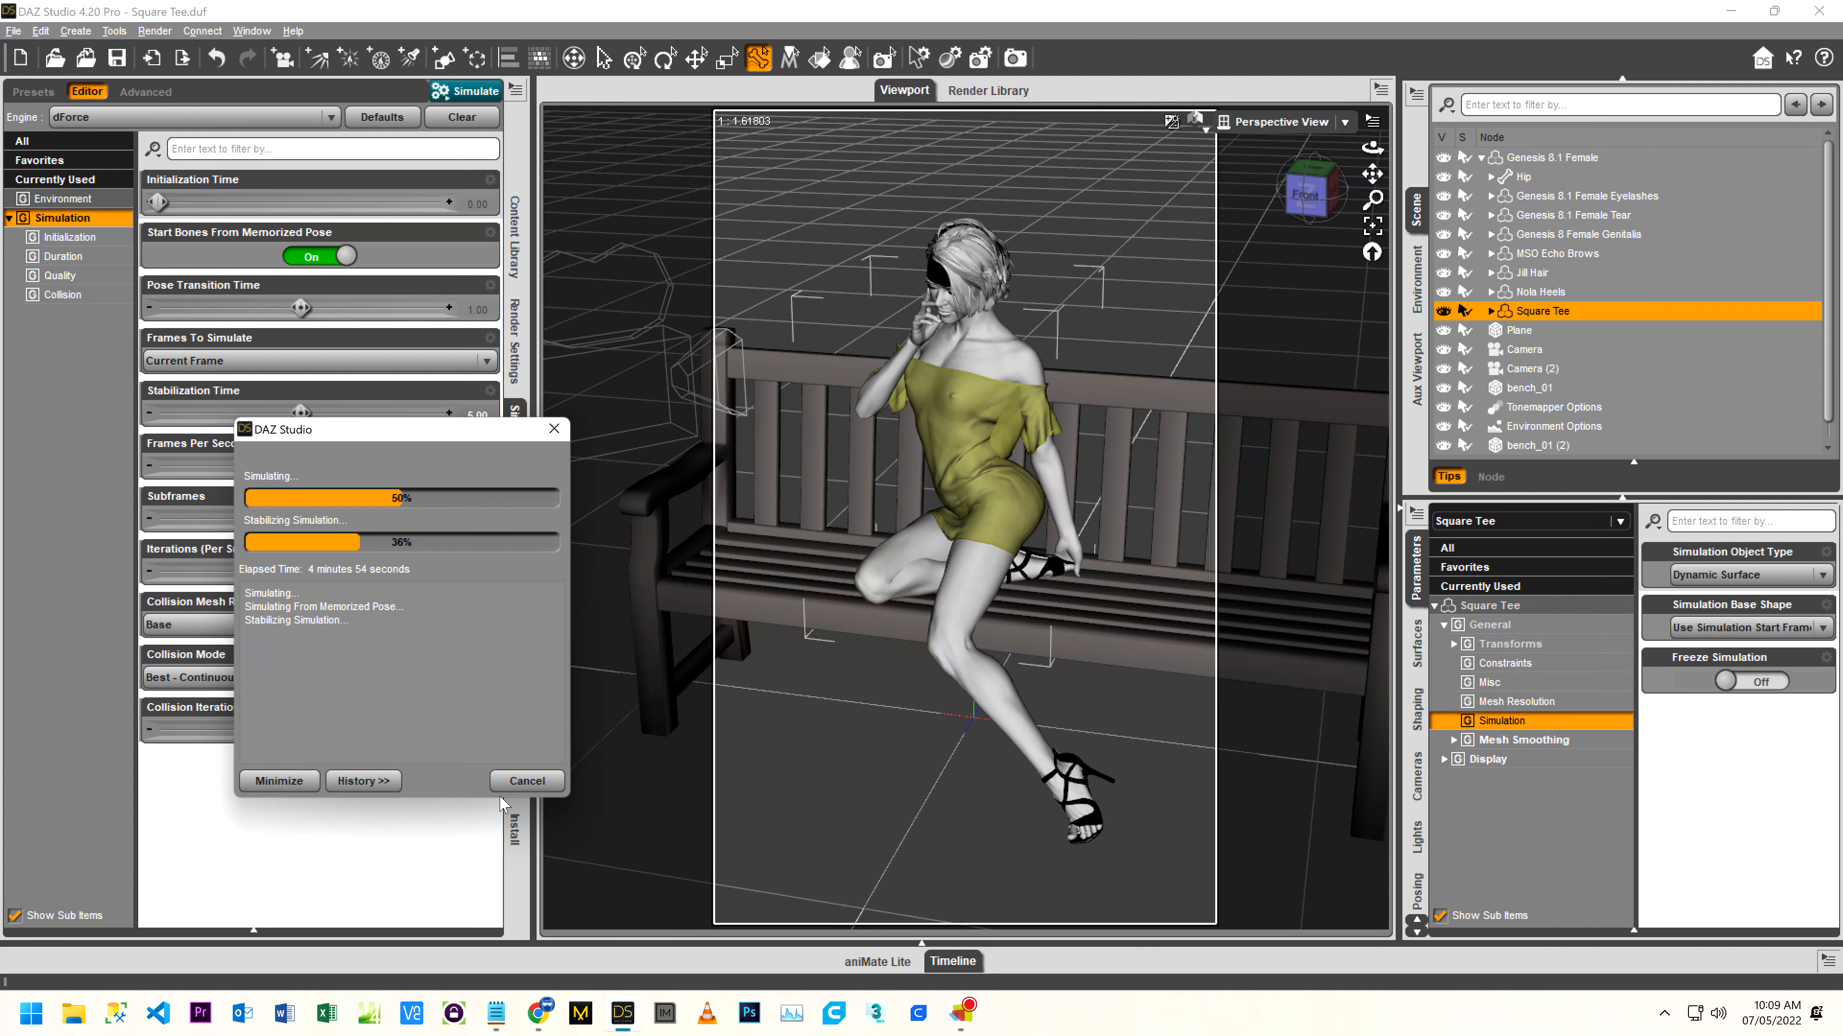
left_click(525, 781)
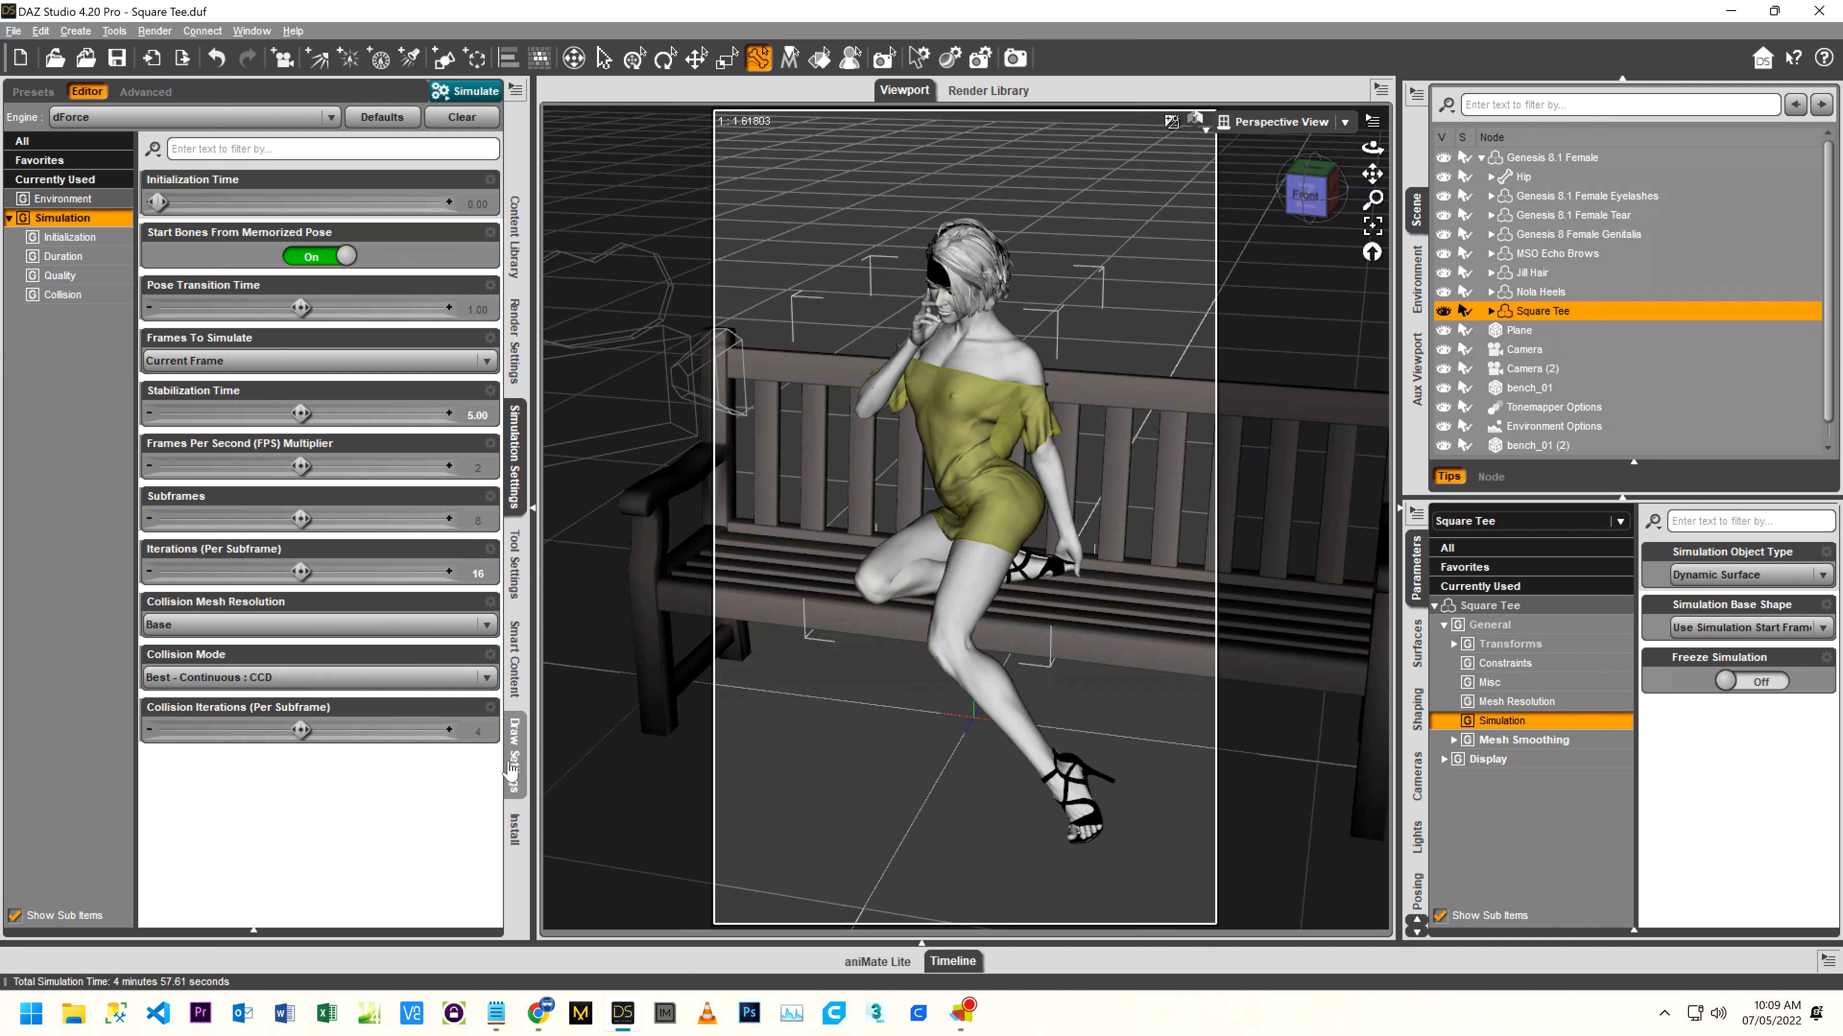
- Look through the scene's Camera and set the viewport draw style to Texture Shaded
left_click(1245, 124)
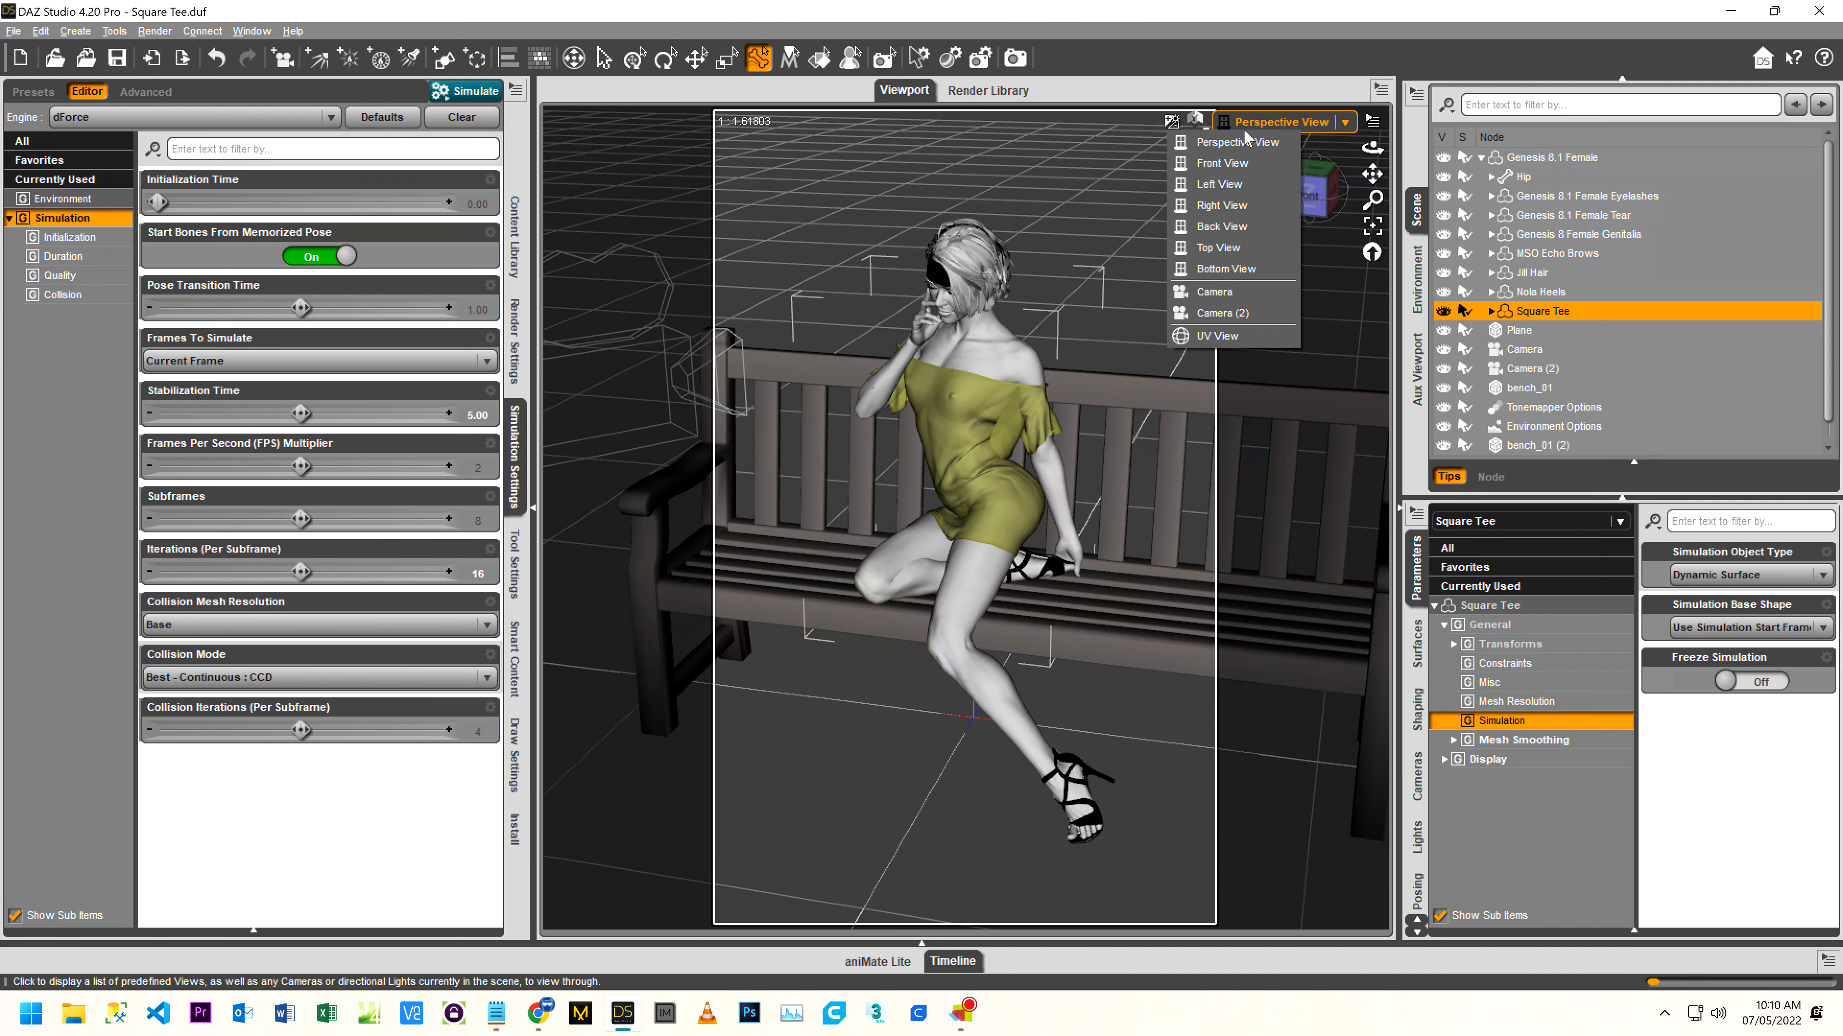
left_click(1250, 299)
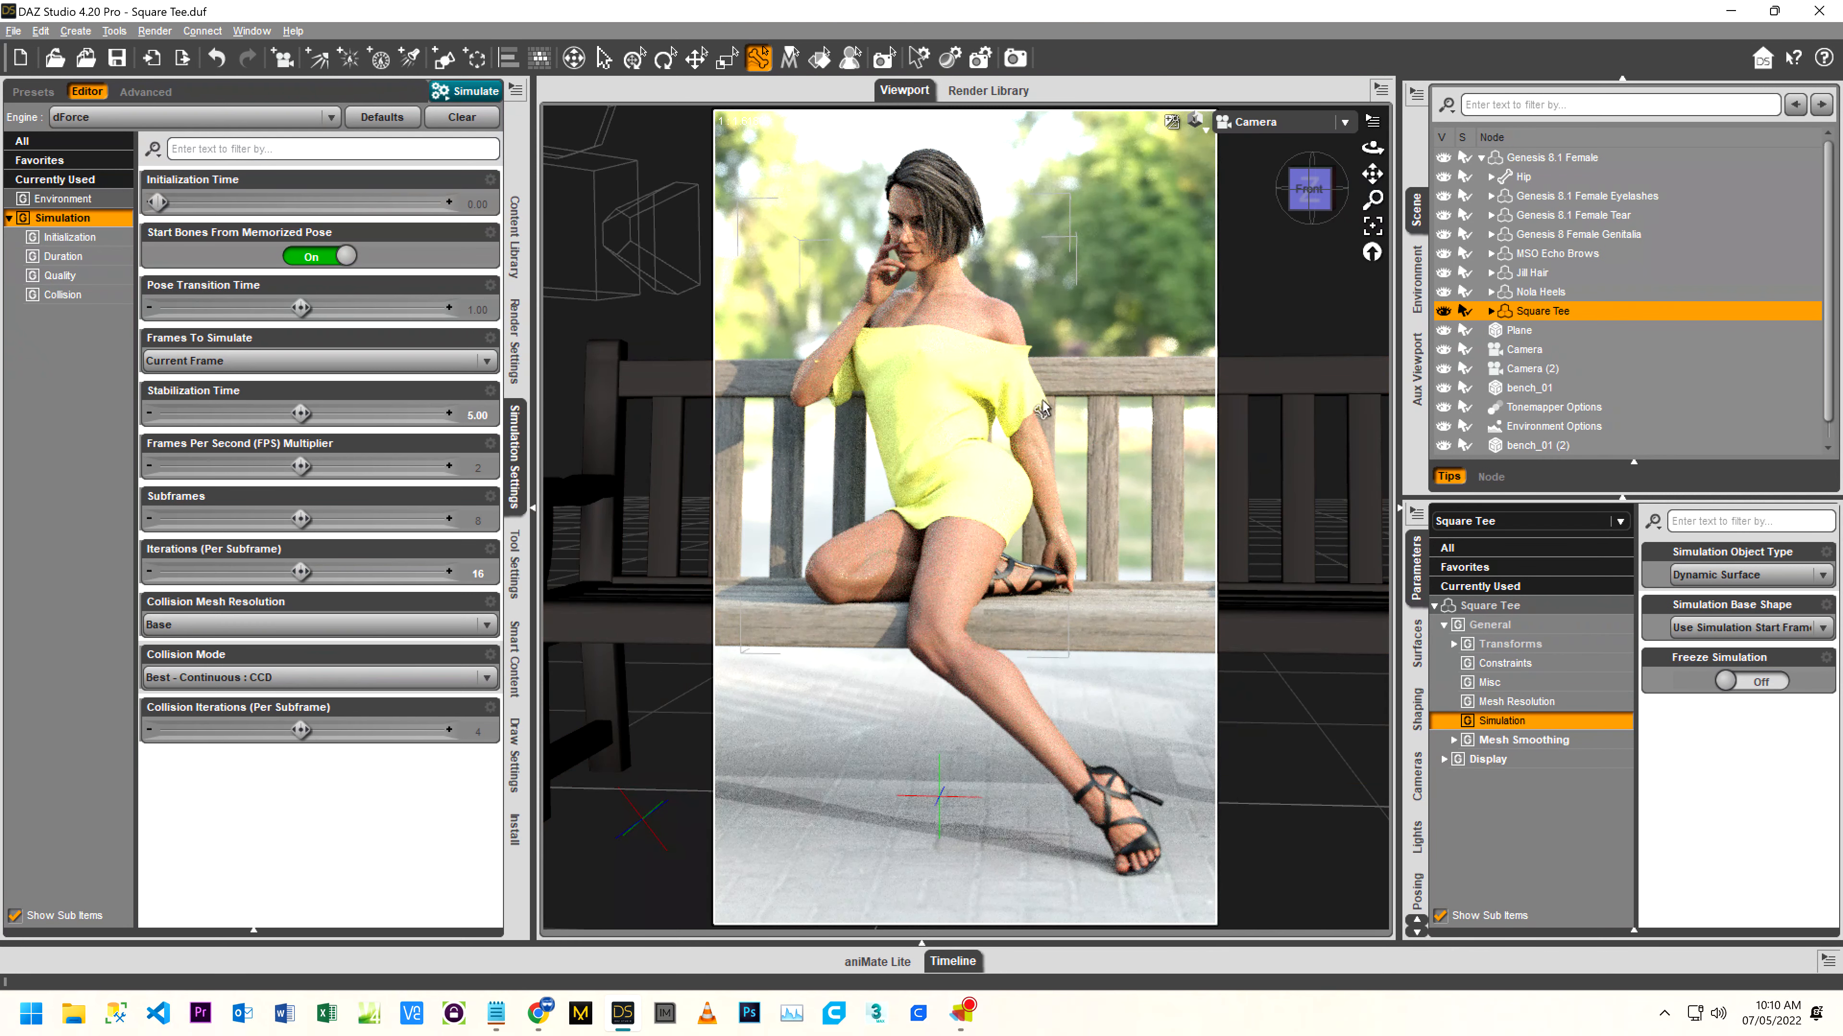
left_click(1192, 120)
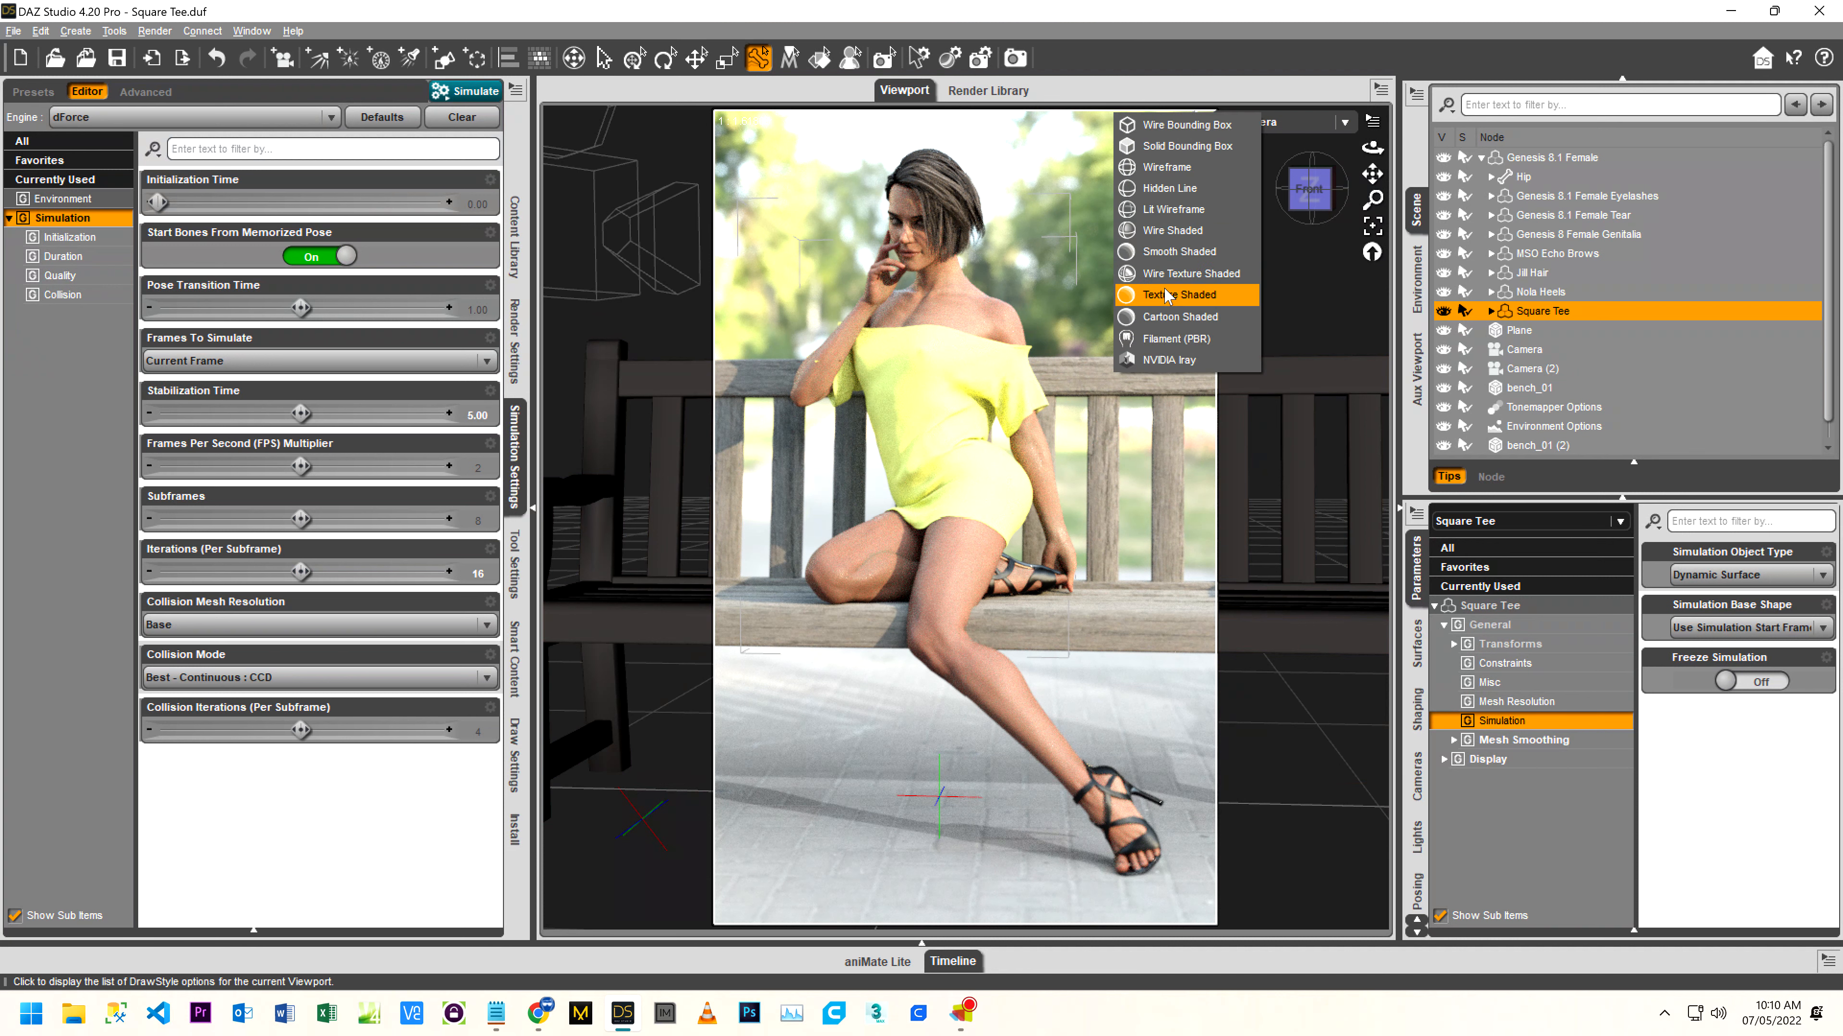
left_click(1167, 296)
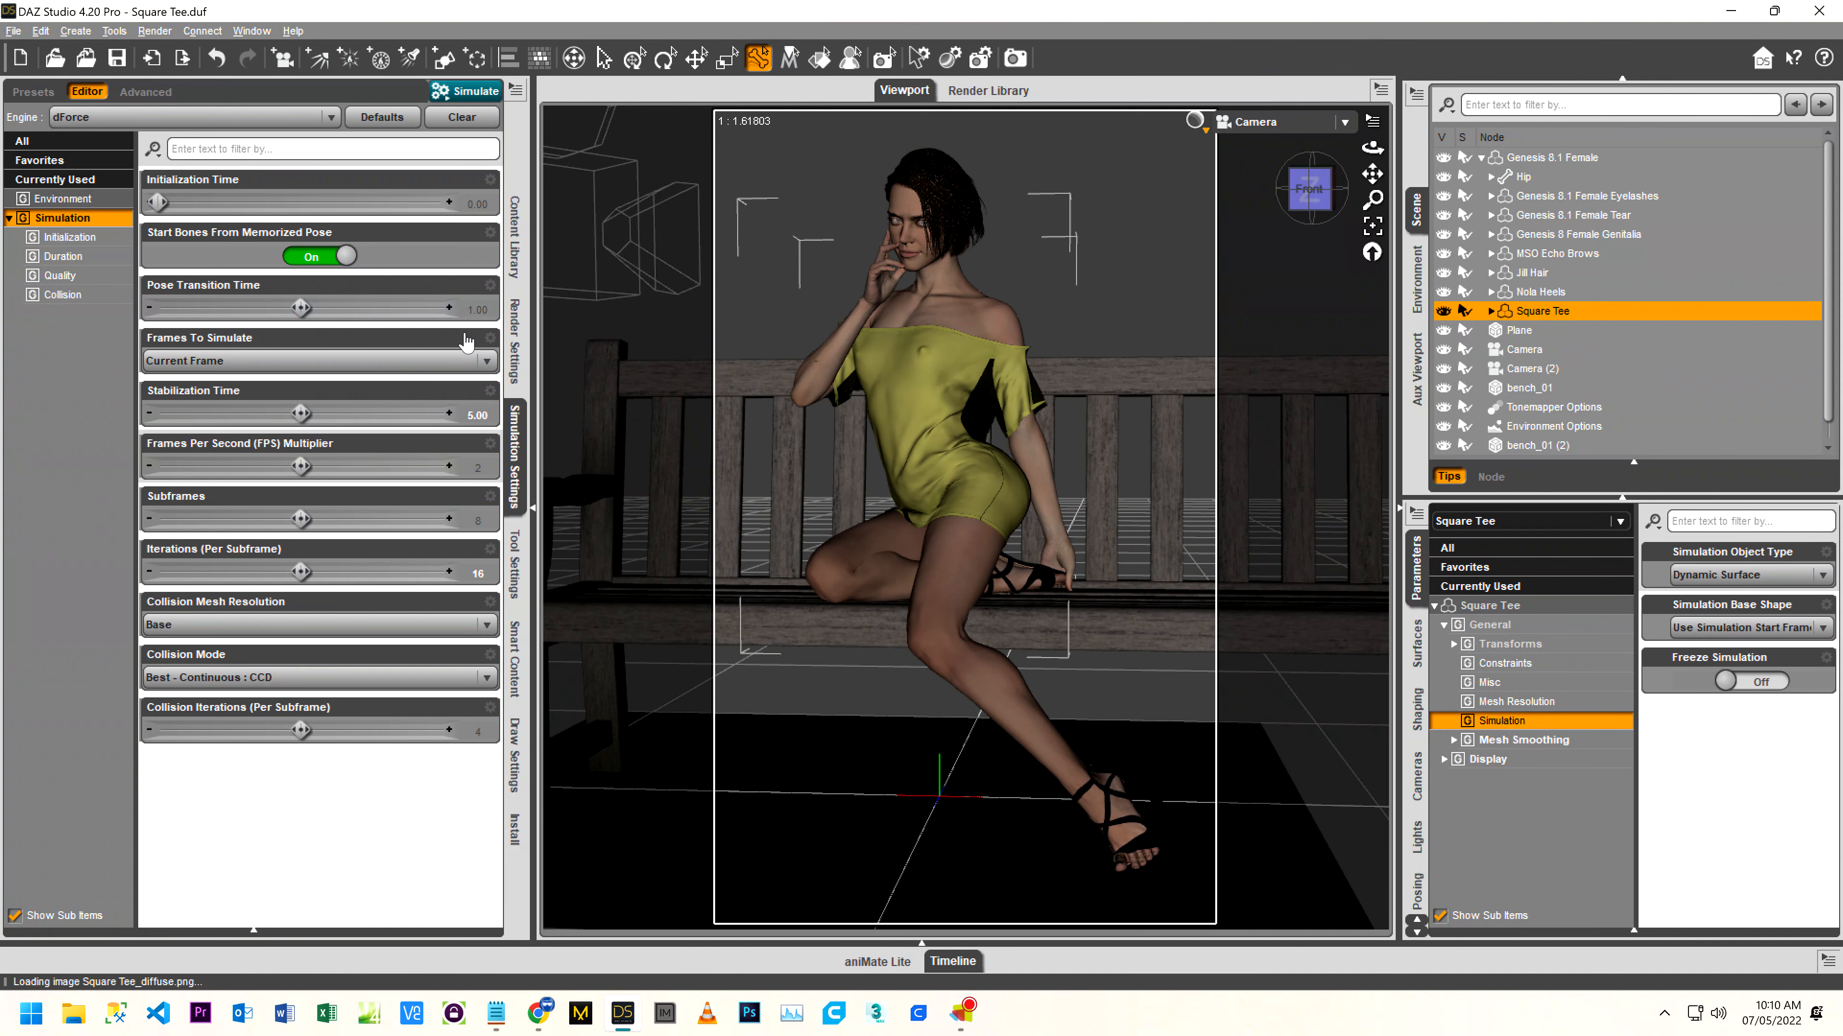
- Set the render's pixel height to 3000 in the render settings, with constrained proportions
left_click(516, 321)
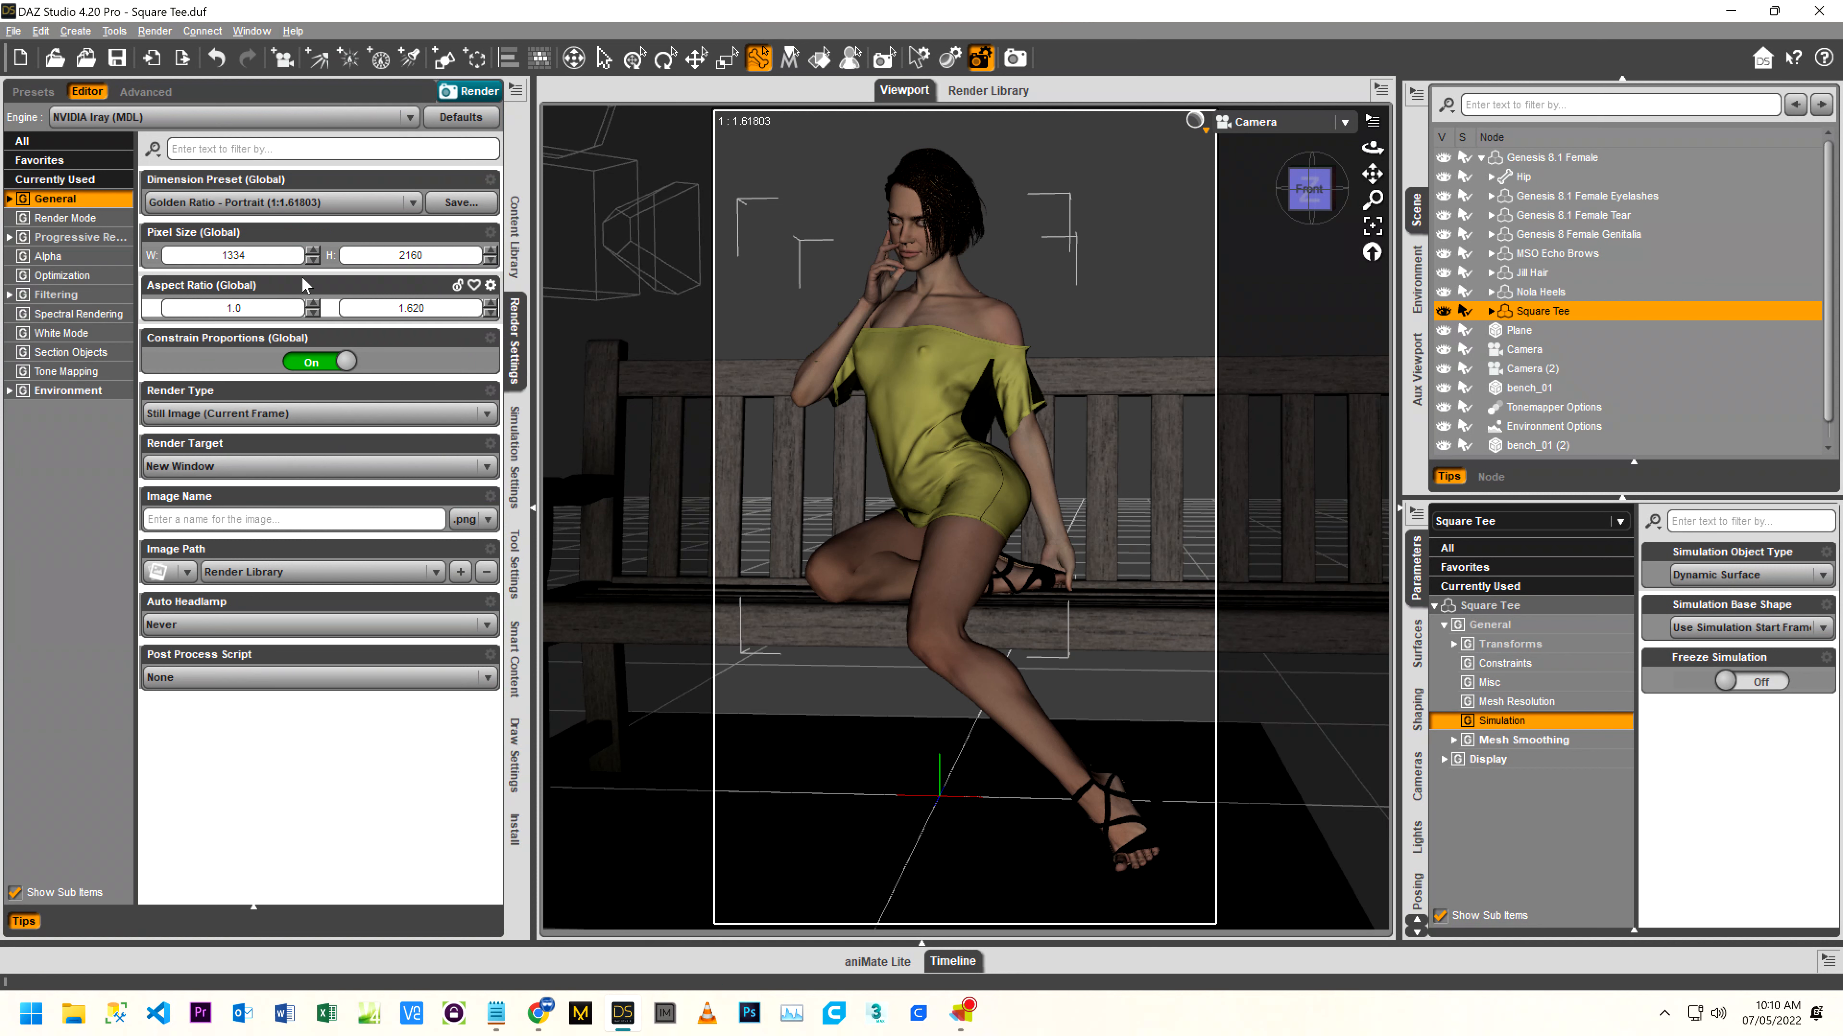
double_click(441, 249)
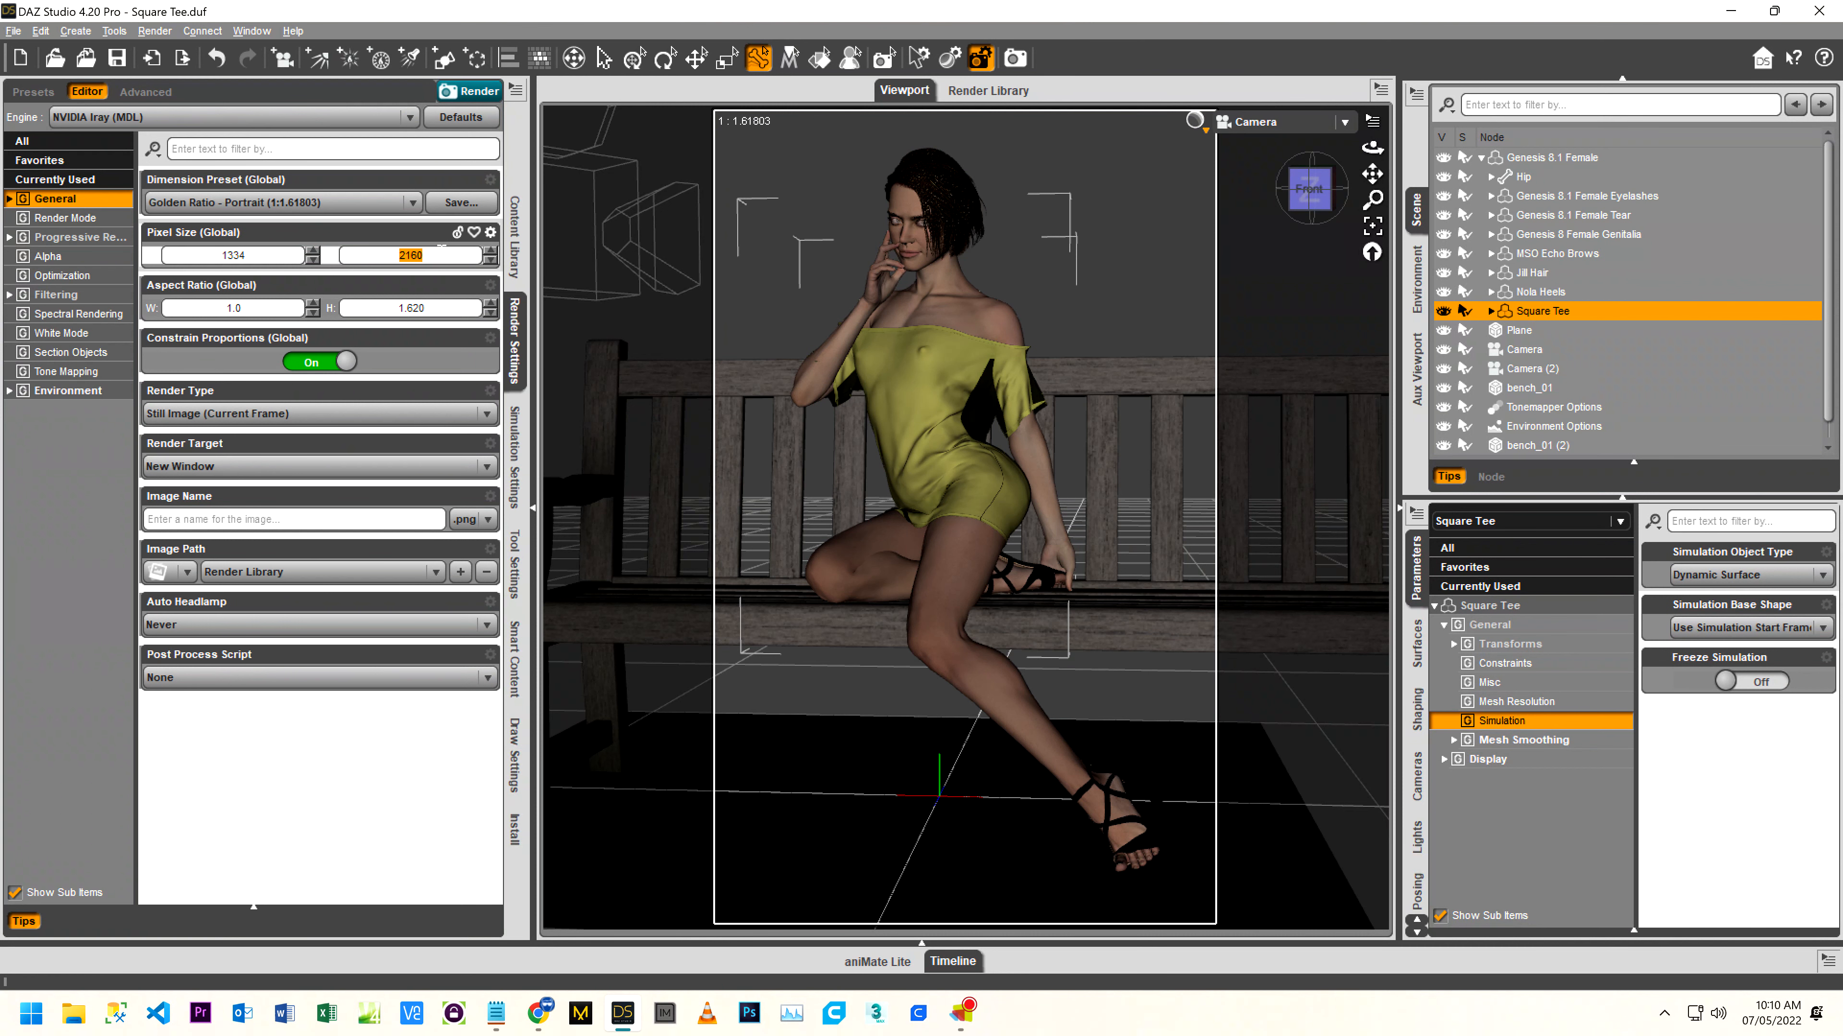
type("3000")
left_click(264, 245)
- Switch to Task Manager and view the GPU performance graphs in an enlarged window placed over the render settings
left_click(792, 1014)
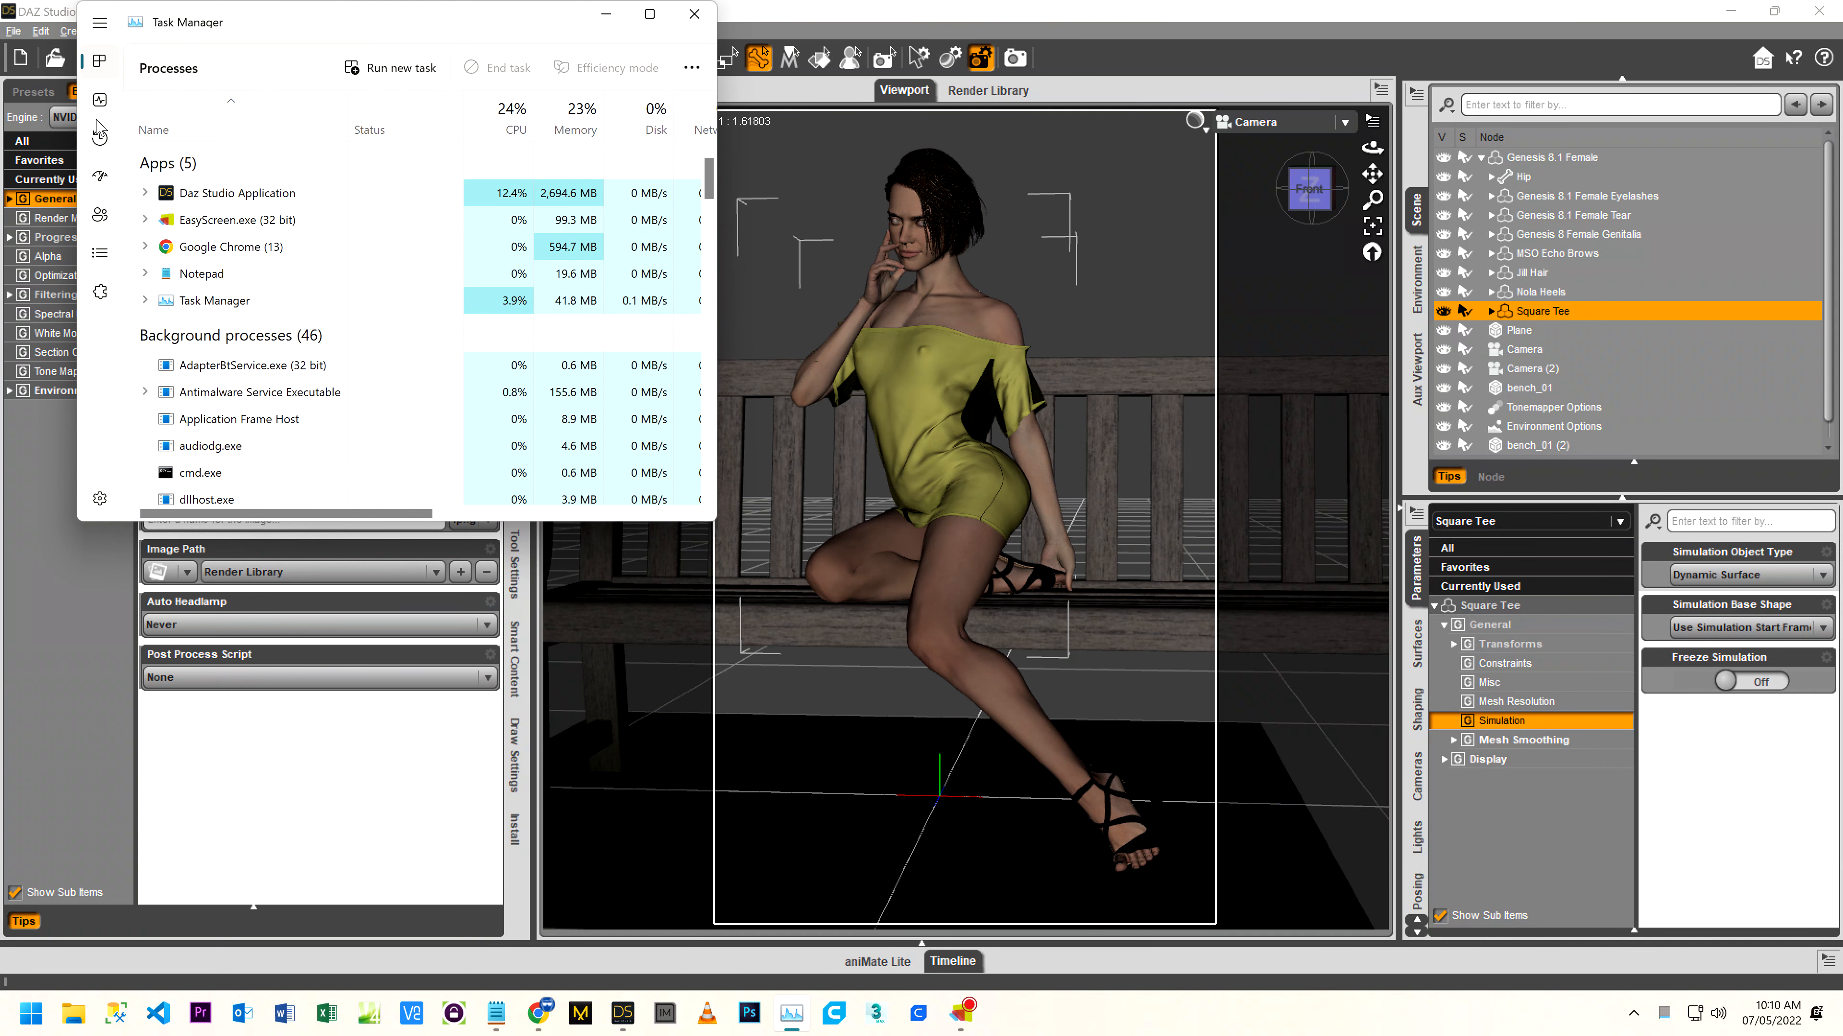
left_click(102, 103)
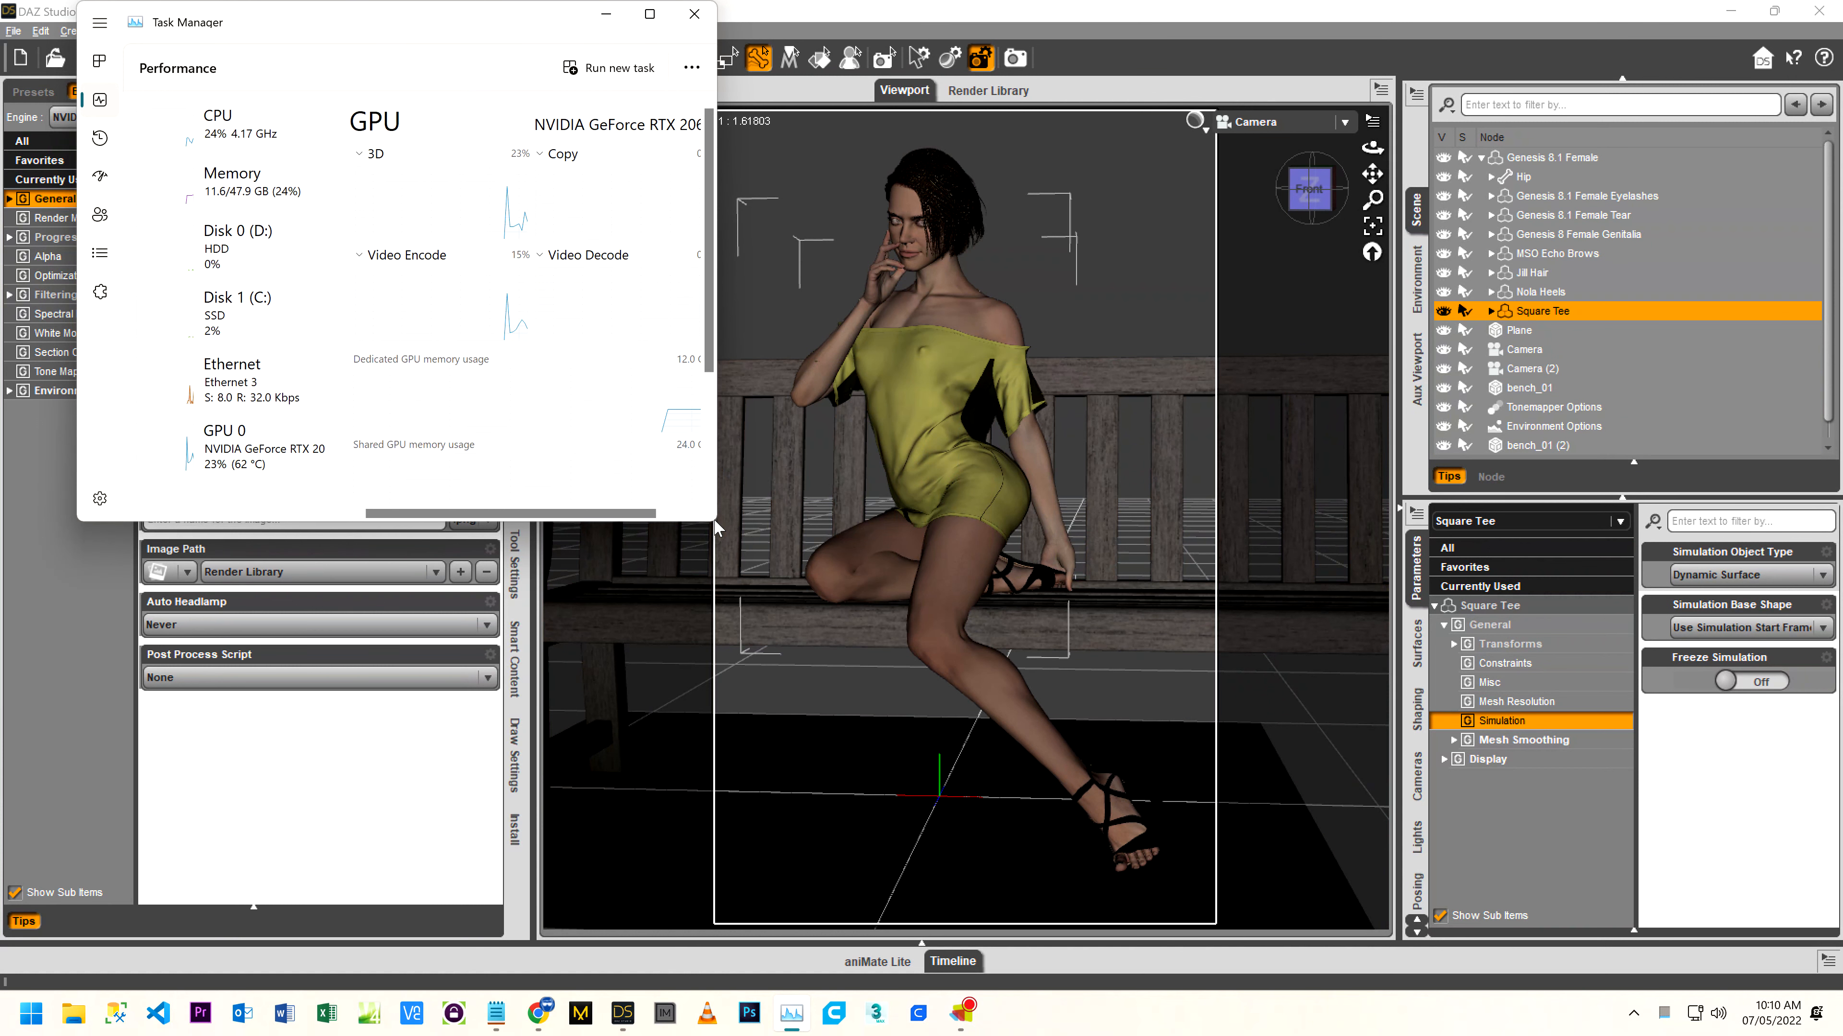
left_click_drag(711, 520, 896, 748)
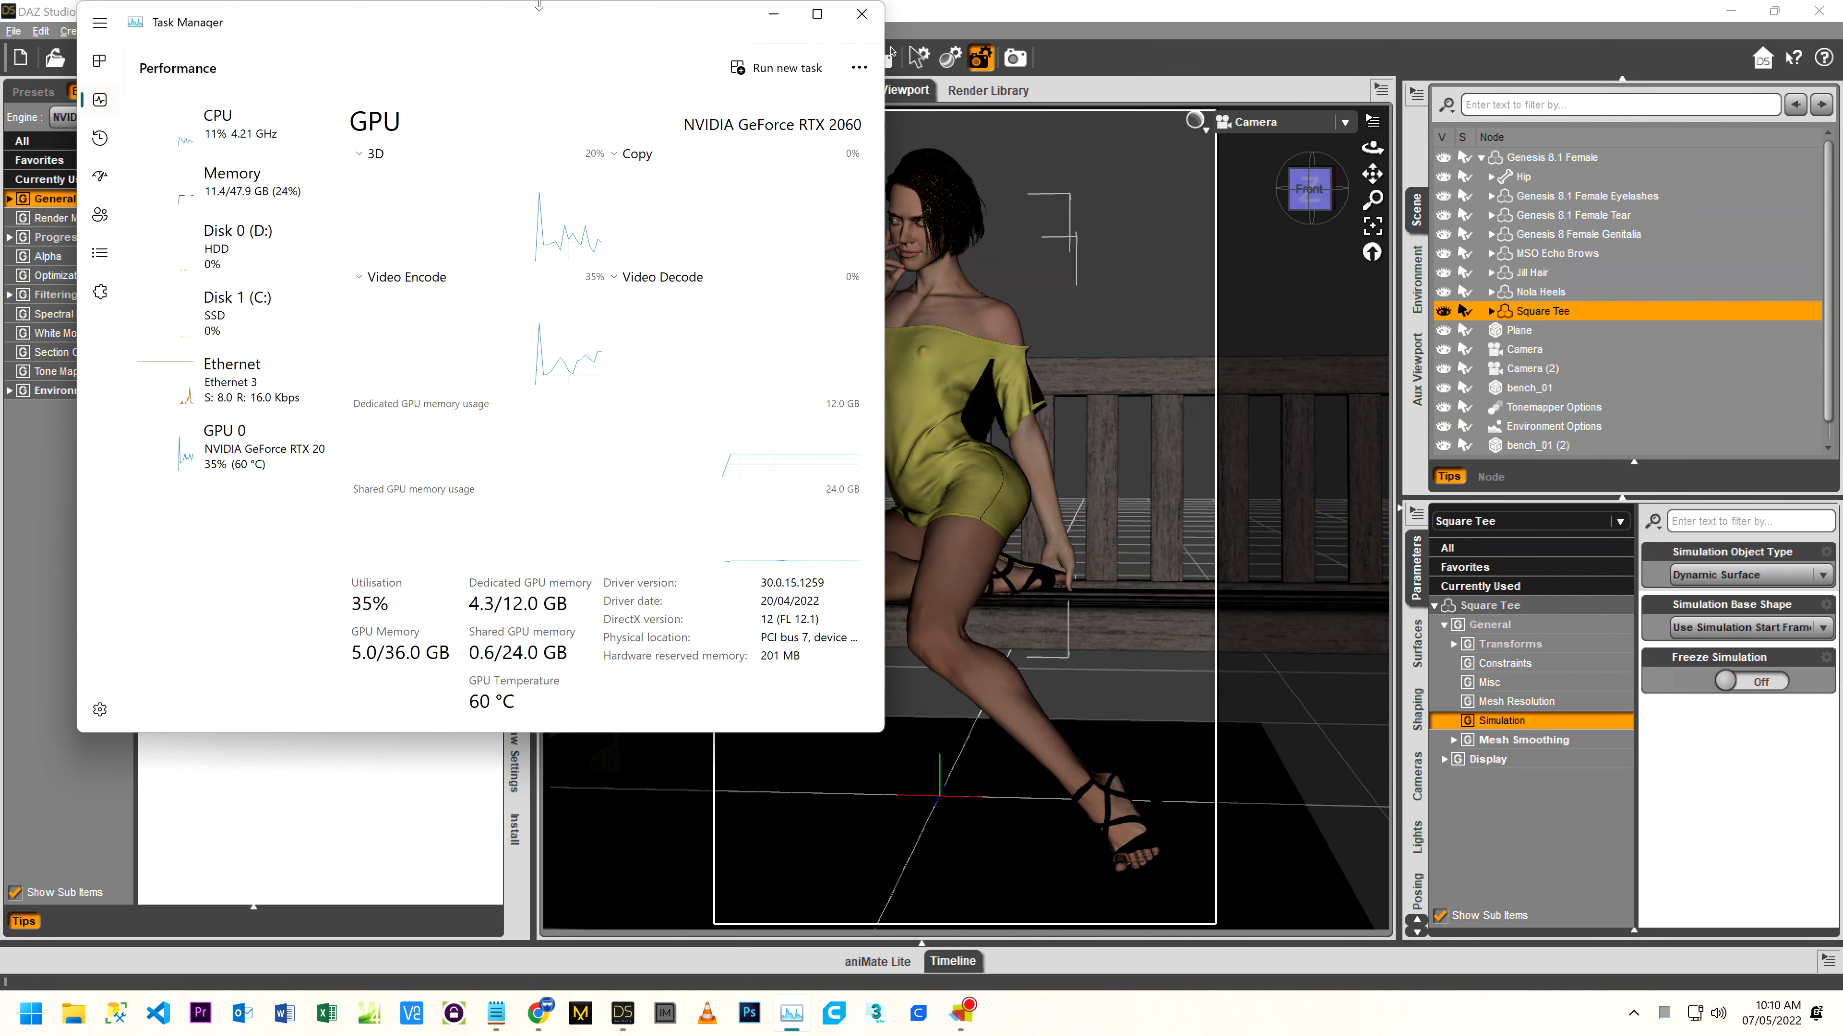
left_click_drag(549, 35, 482, 134)
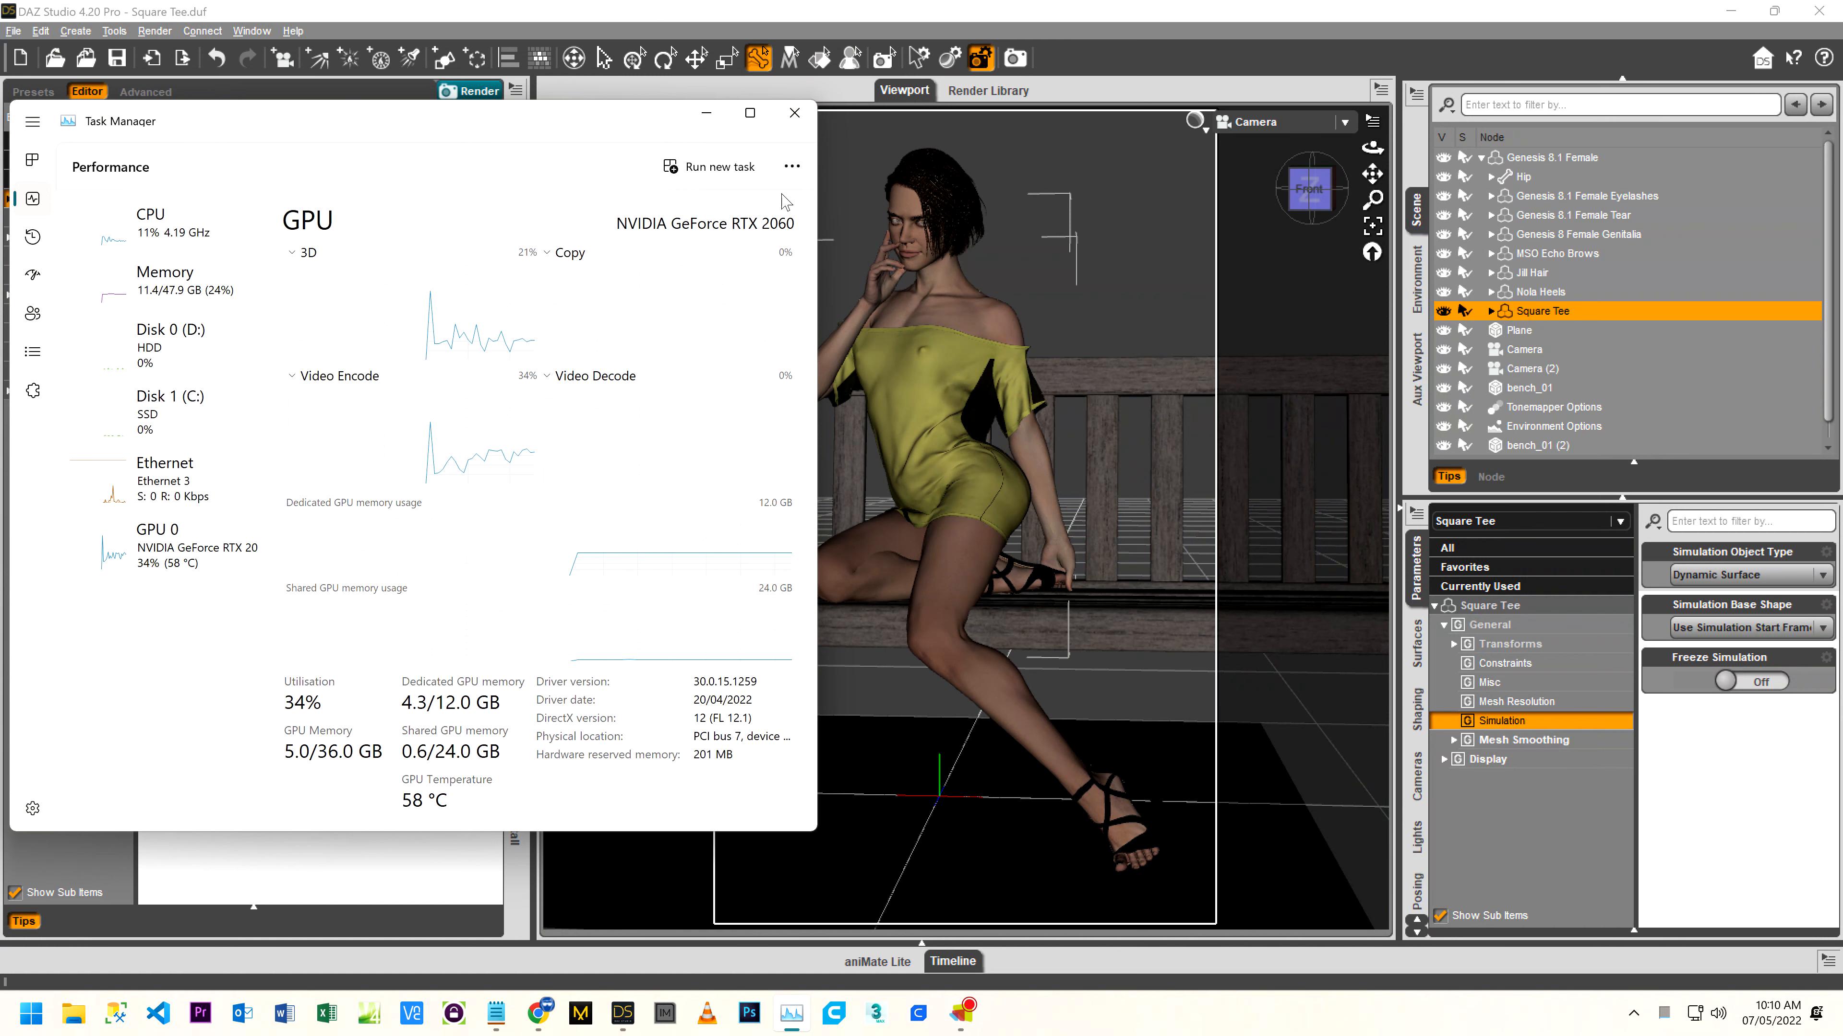
- Return to DAZ Studio and start rendering the camera view with NVIDIA Iray
left_click(907, 15)
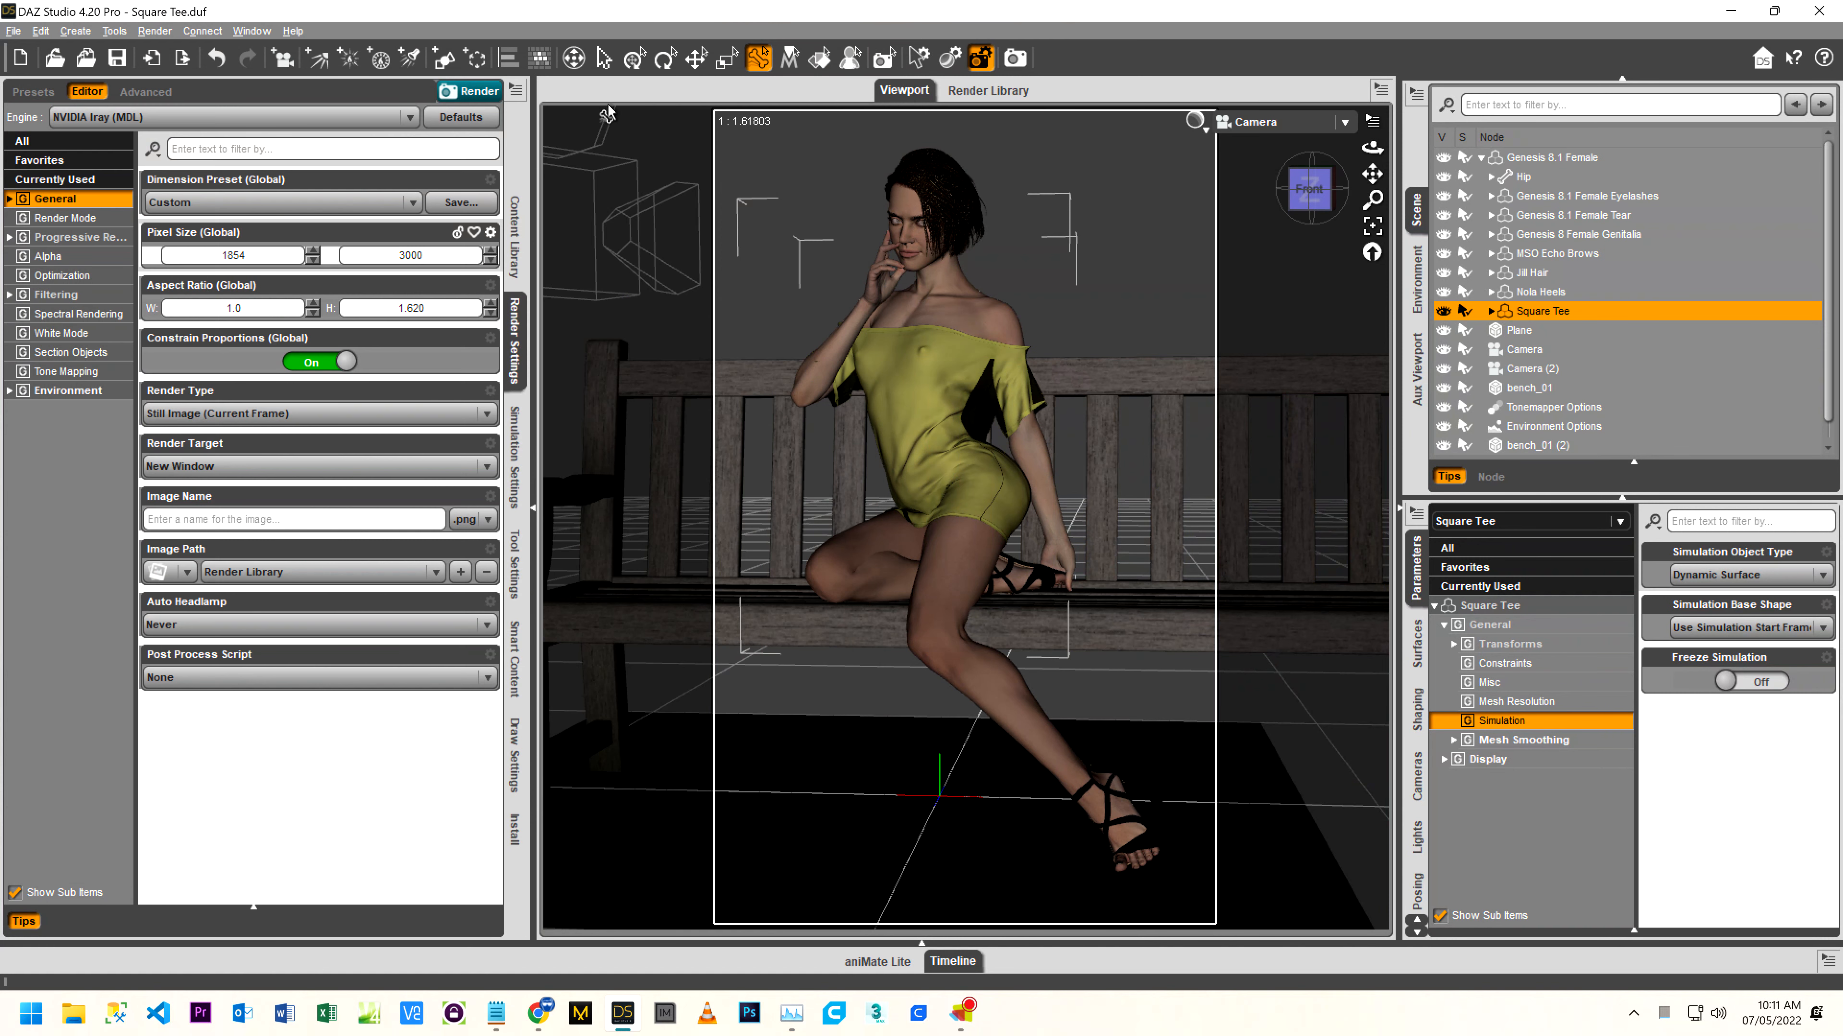
left_click(469, 91)
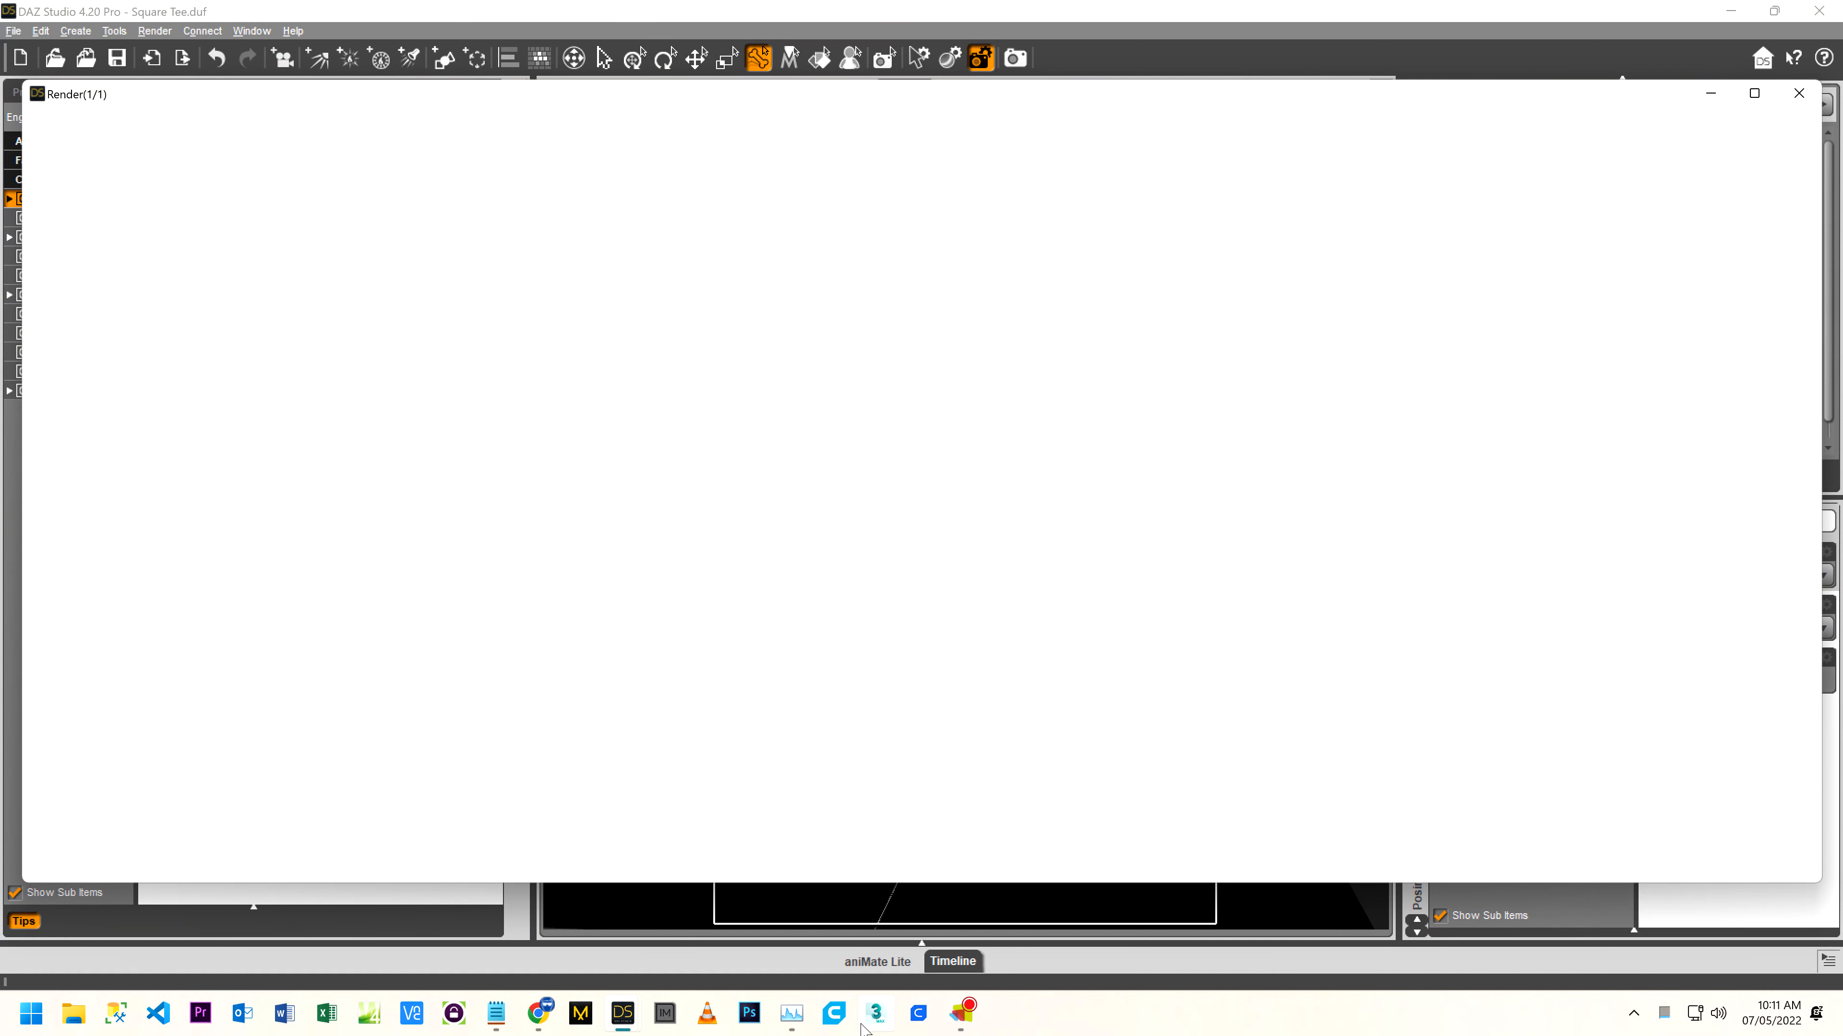
- Check the GPU and CPU load in Task Manager during the render, then return to the render window
left_click(791, 1013)
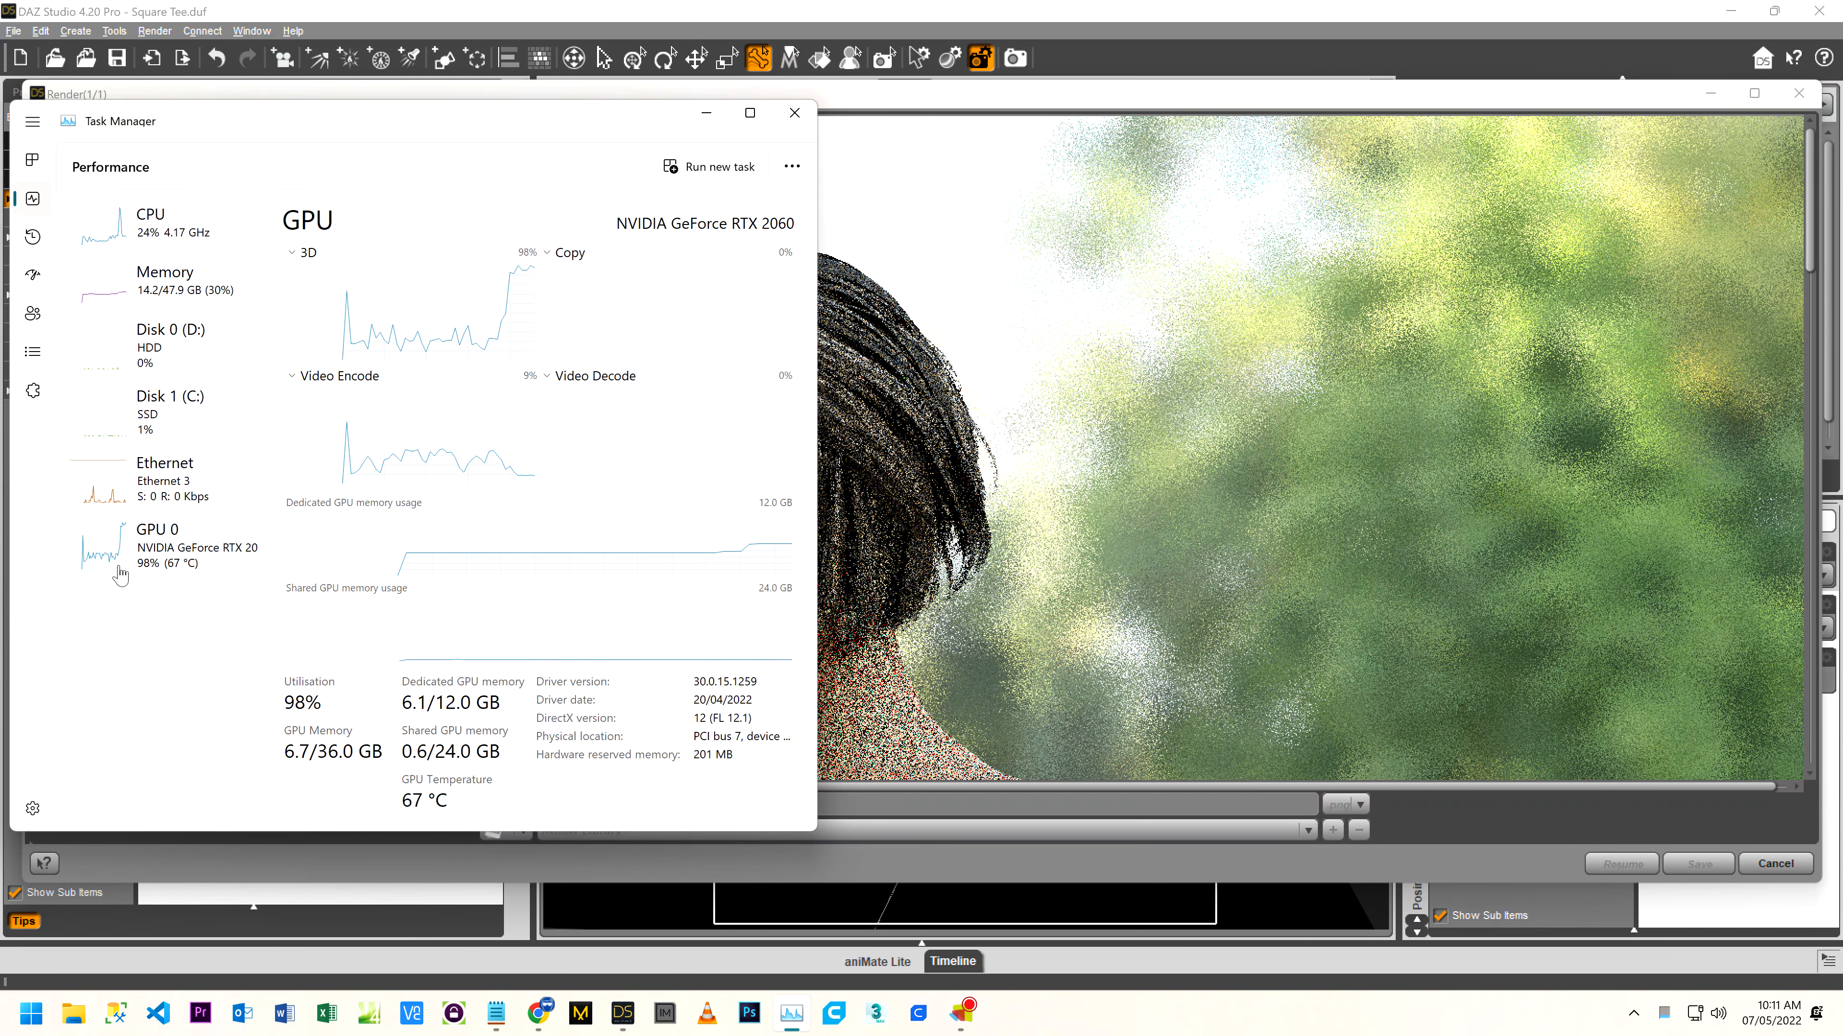
left_click(145, 221)
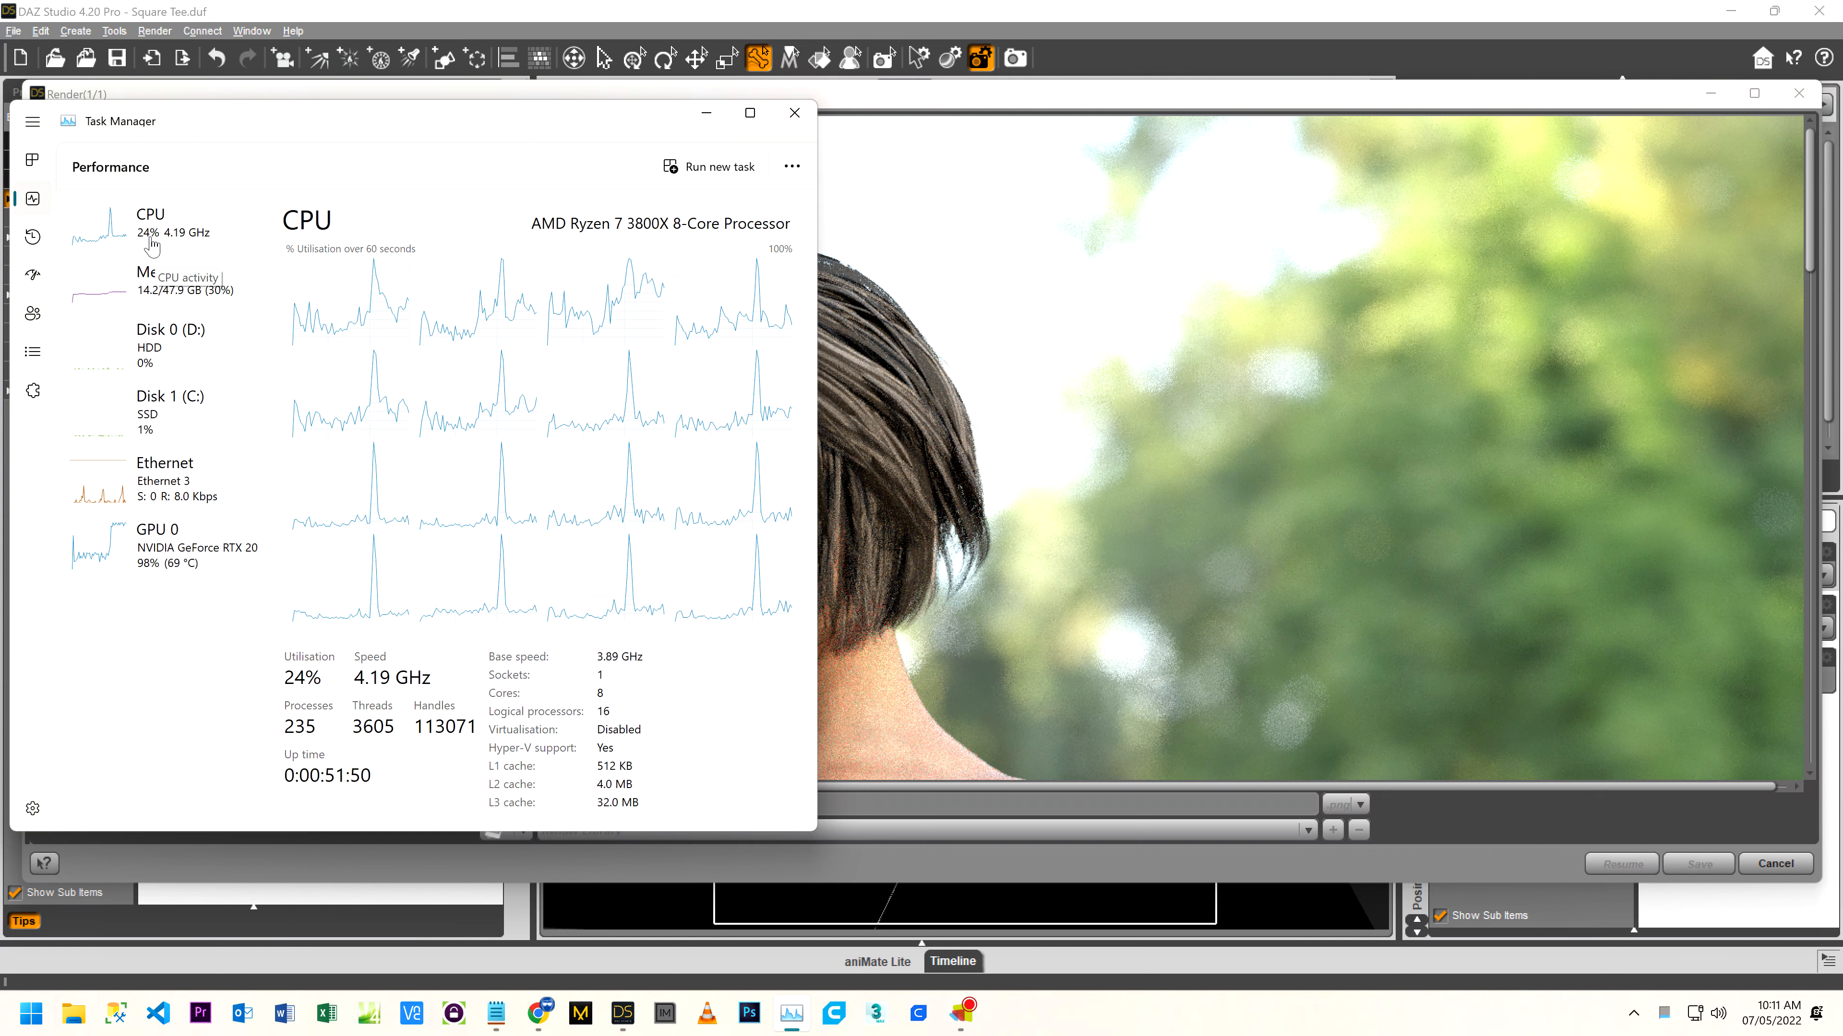
left_click(104, 549)
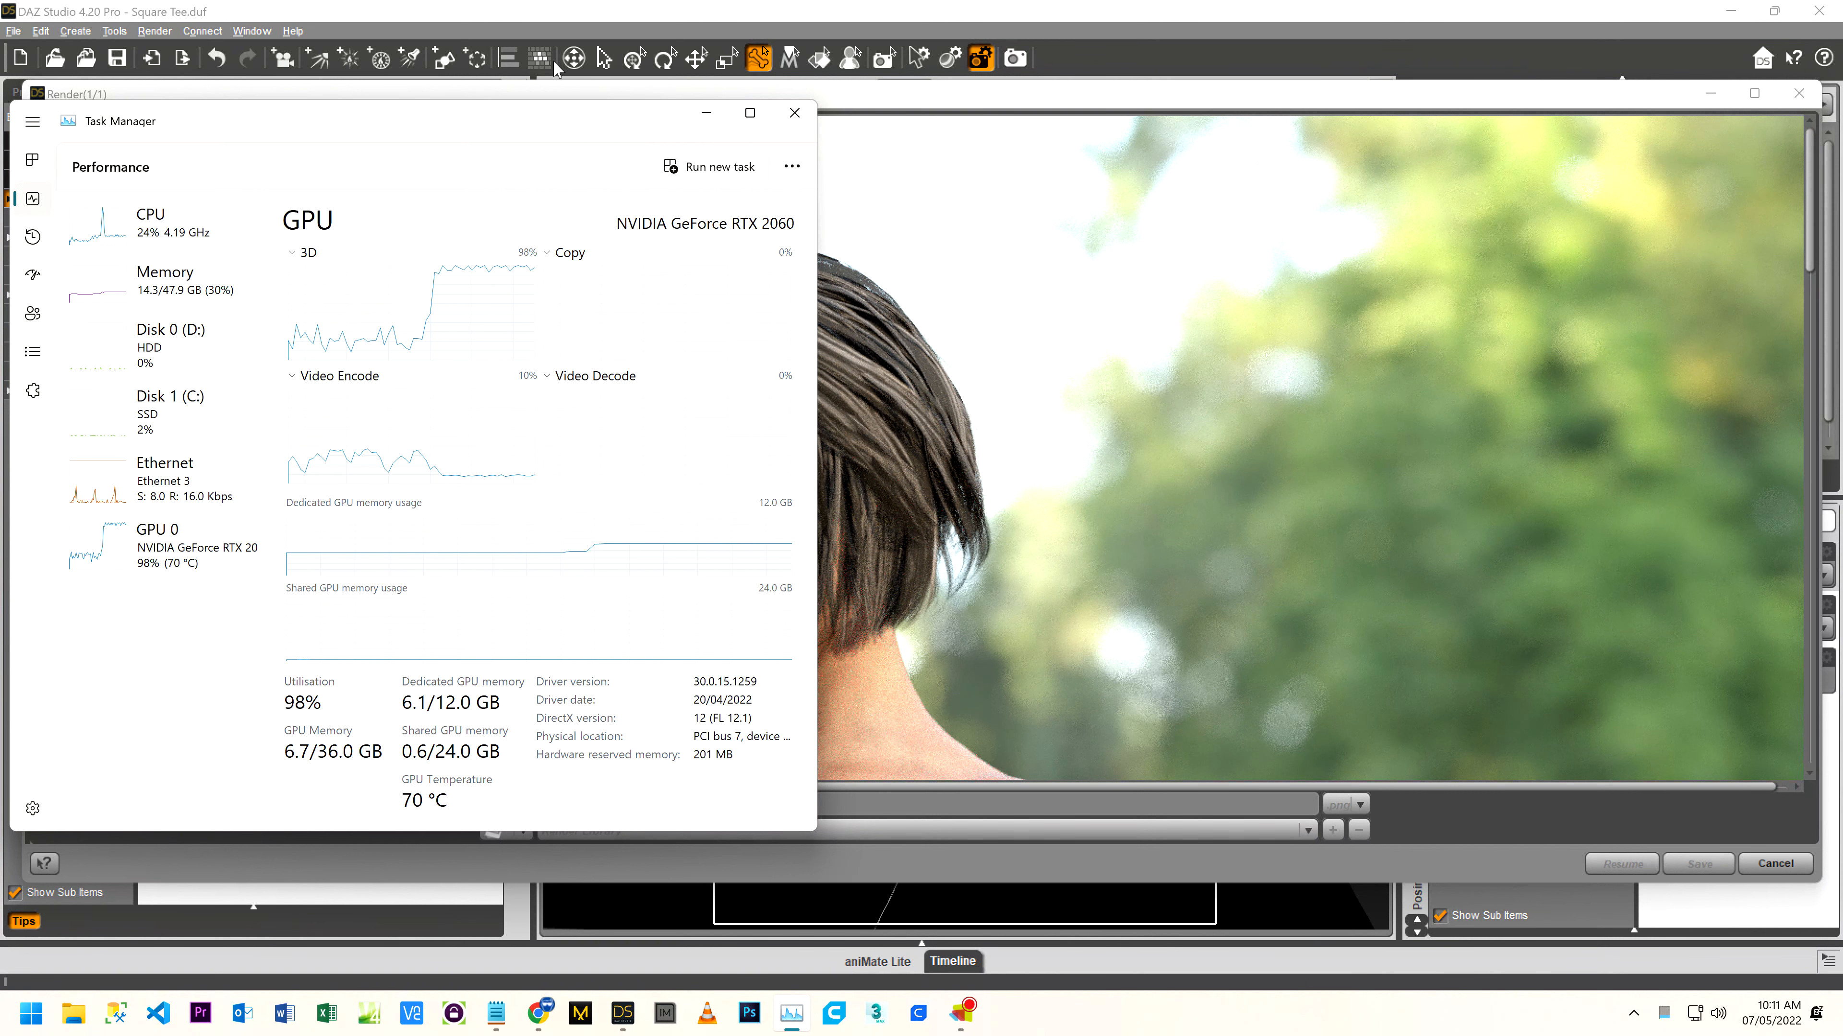
left_click(868, 103)
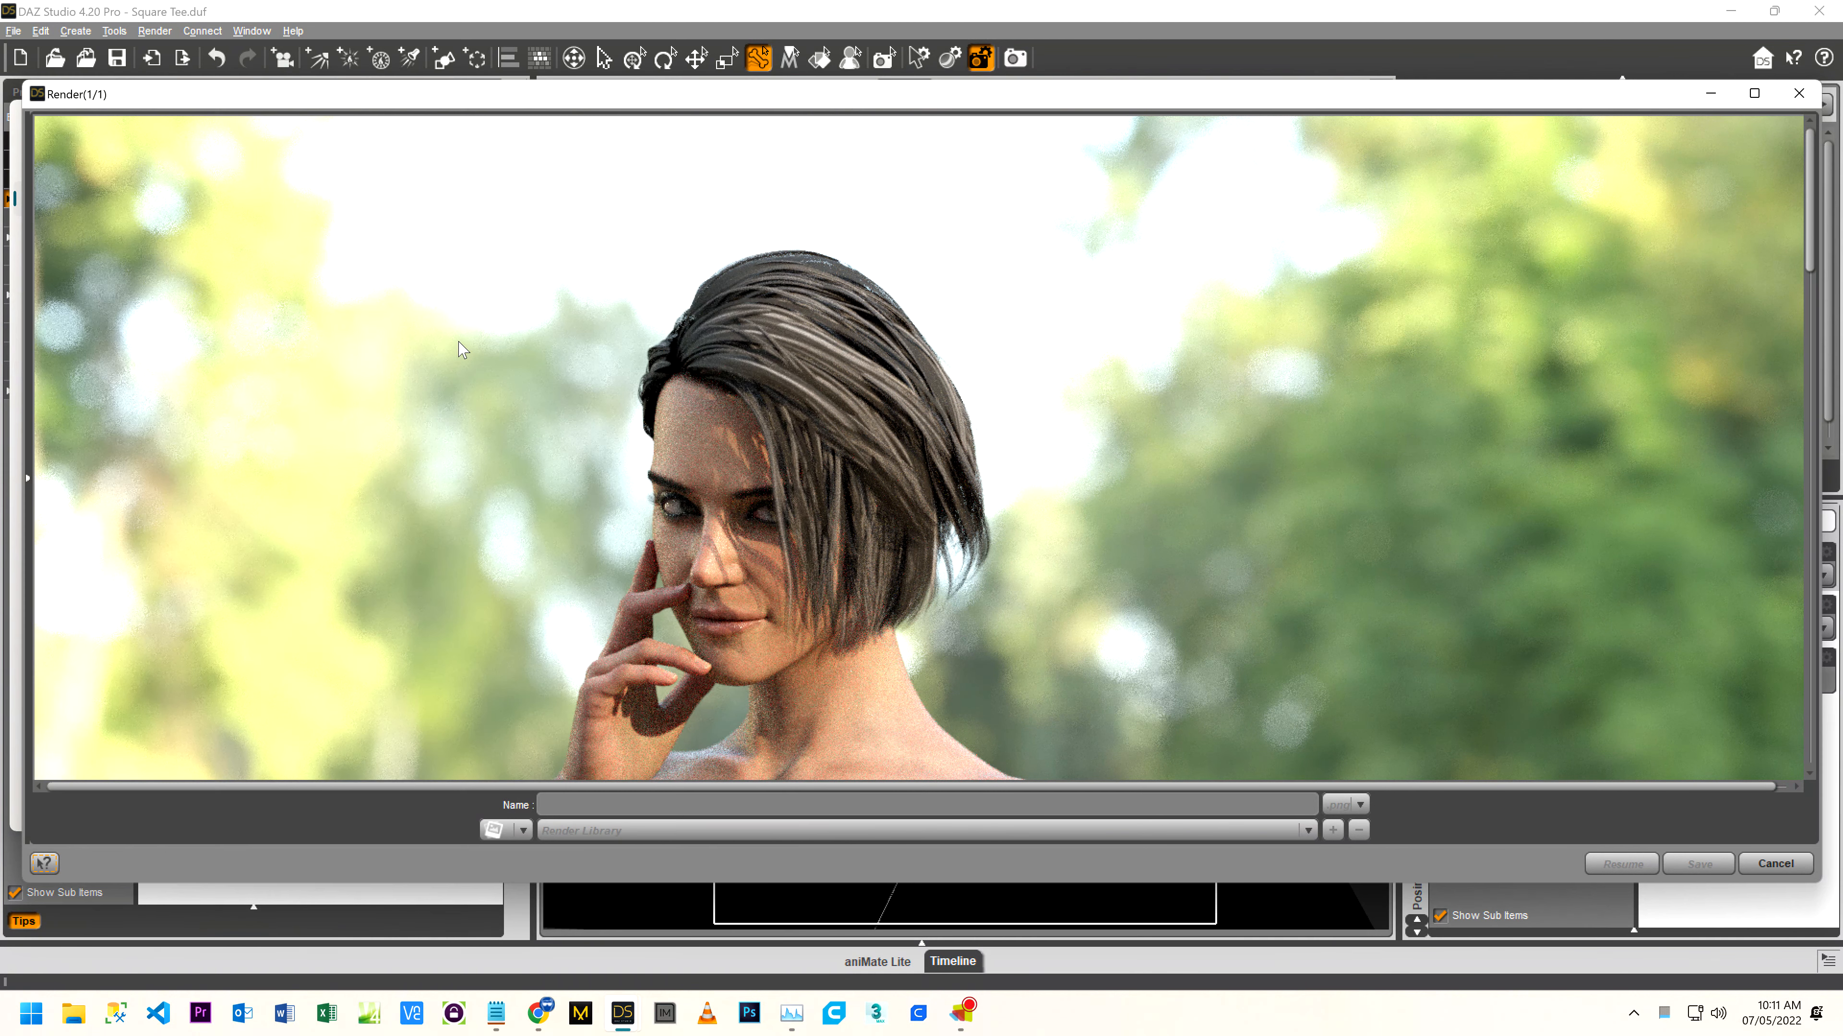
- Narrow the render window beside Task Manager and examine the emerging image from the face down to the shirt's hem
left_click_drag(18, 110, 361, 111)
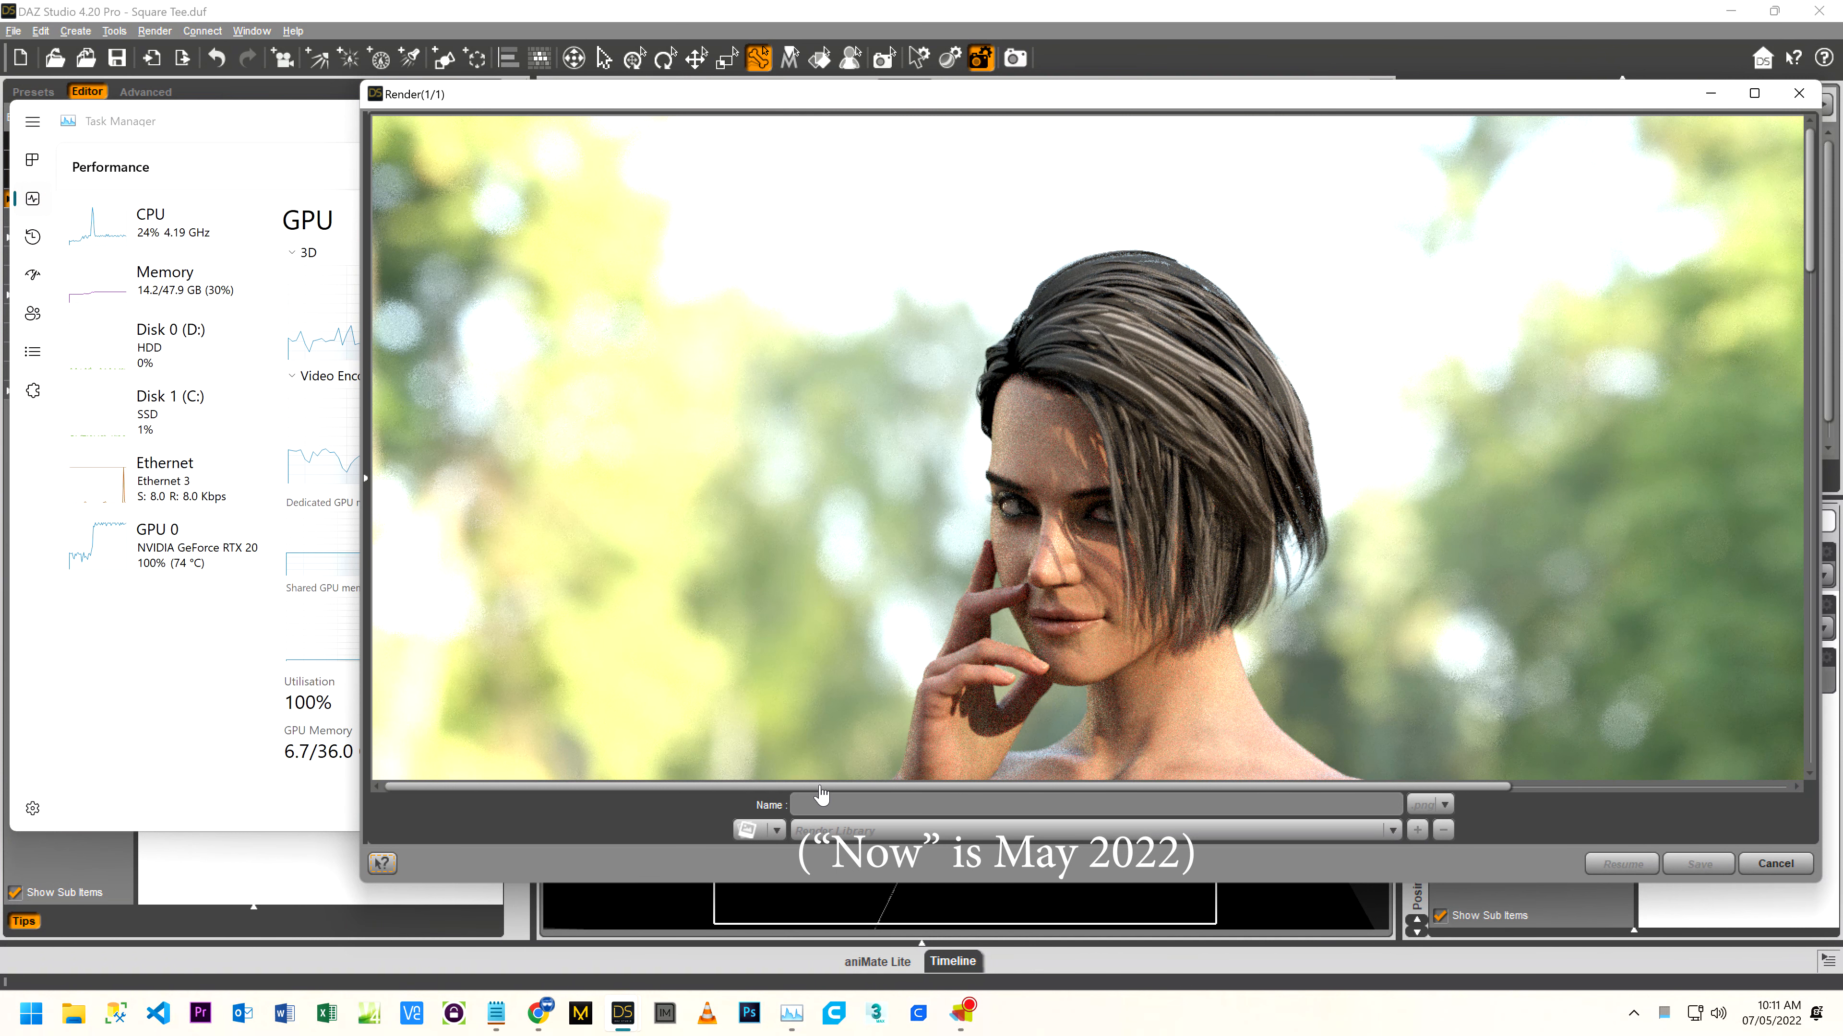
left_click_drag(819, 786, 968, 806)
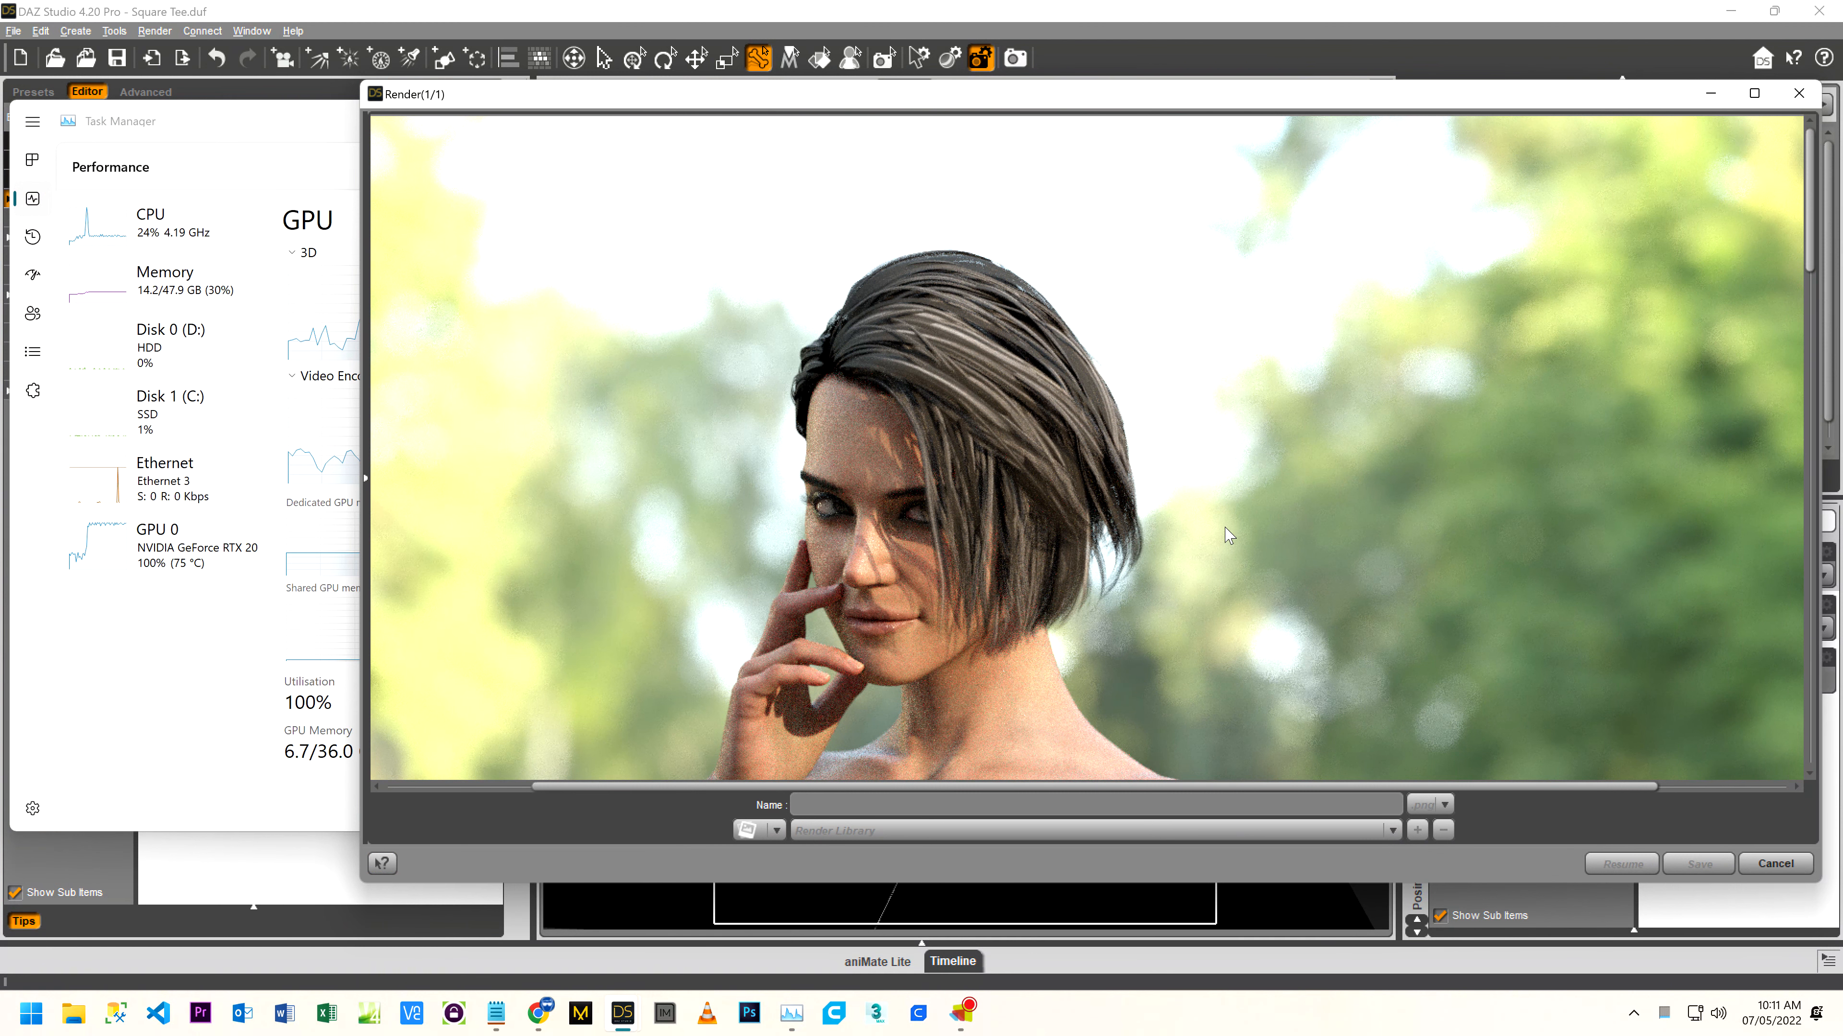
scroll(1260, 511, "down", 1)
scroll(1260, 511, "down", 10)
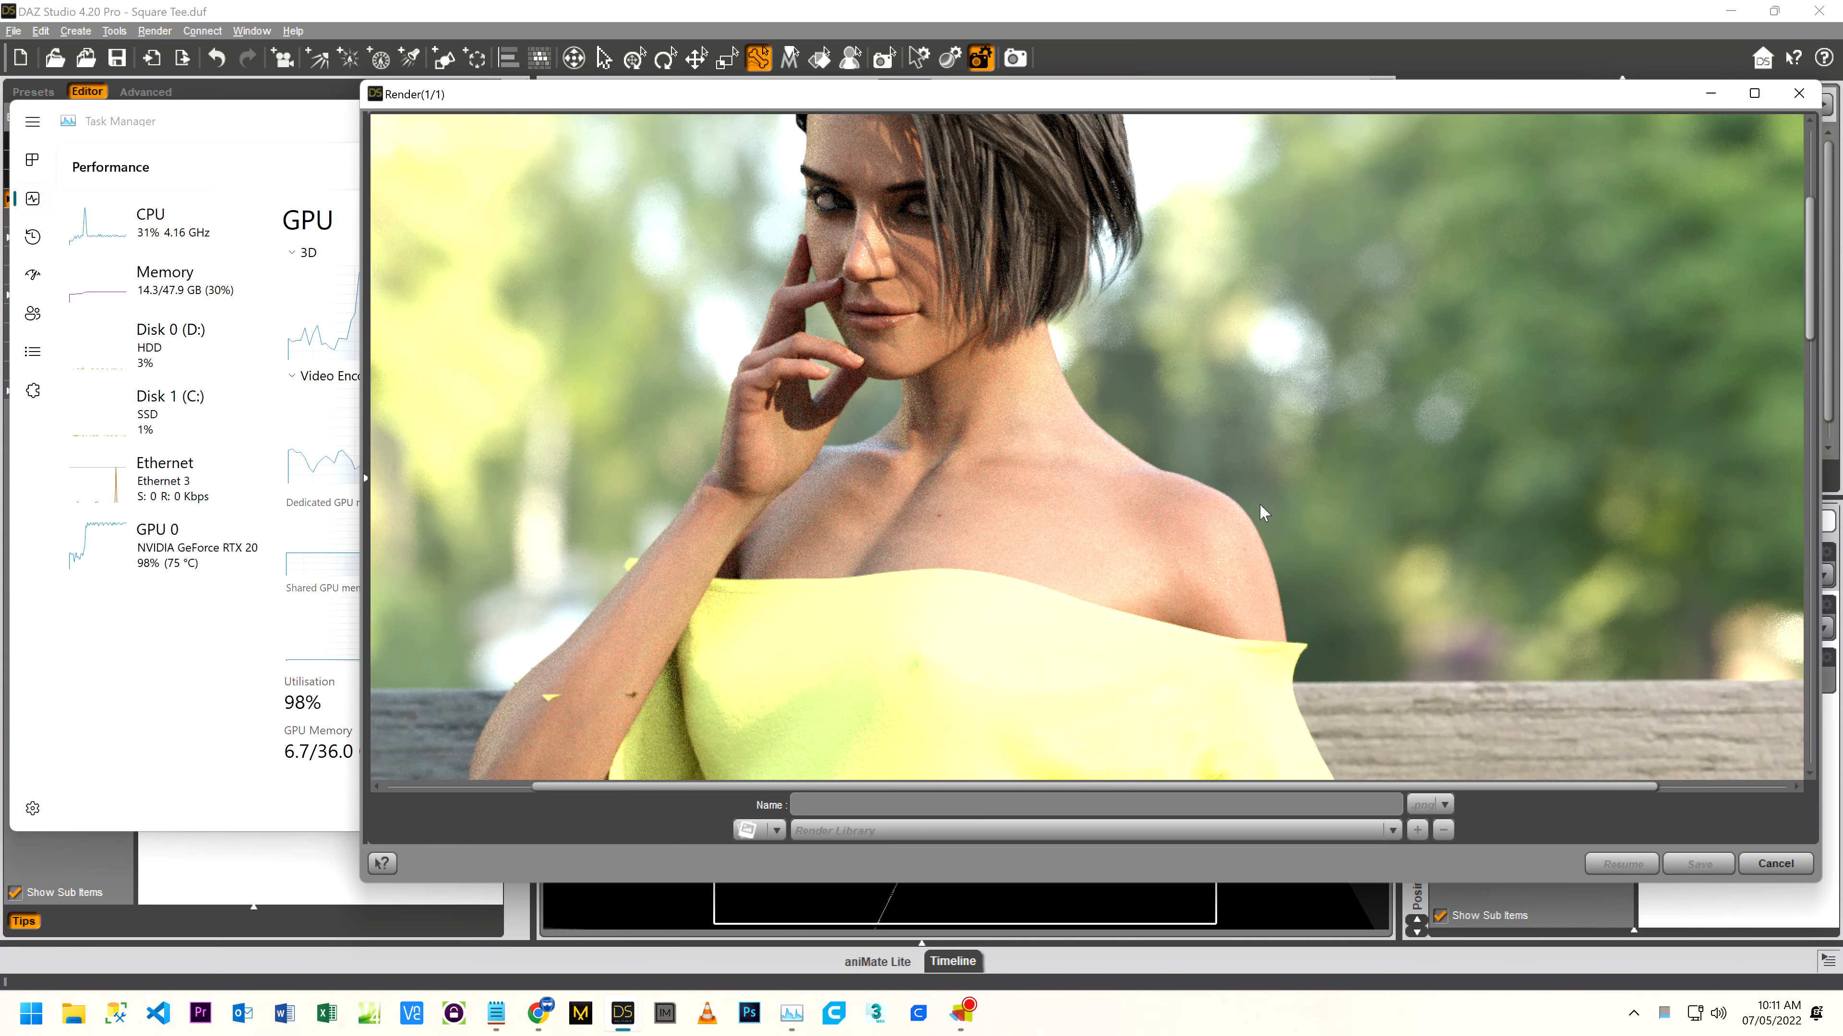
scroll(1009, 486, "down", 5)
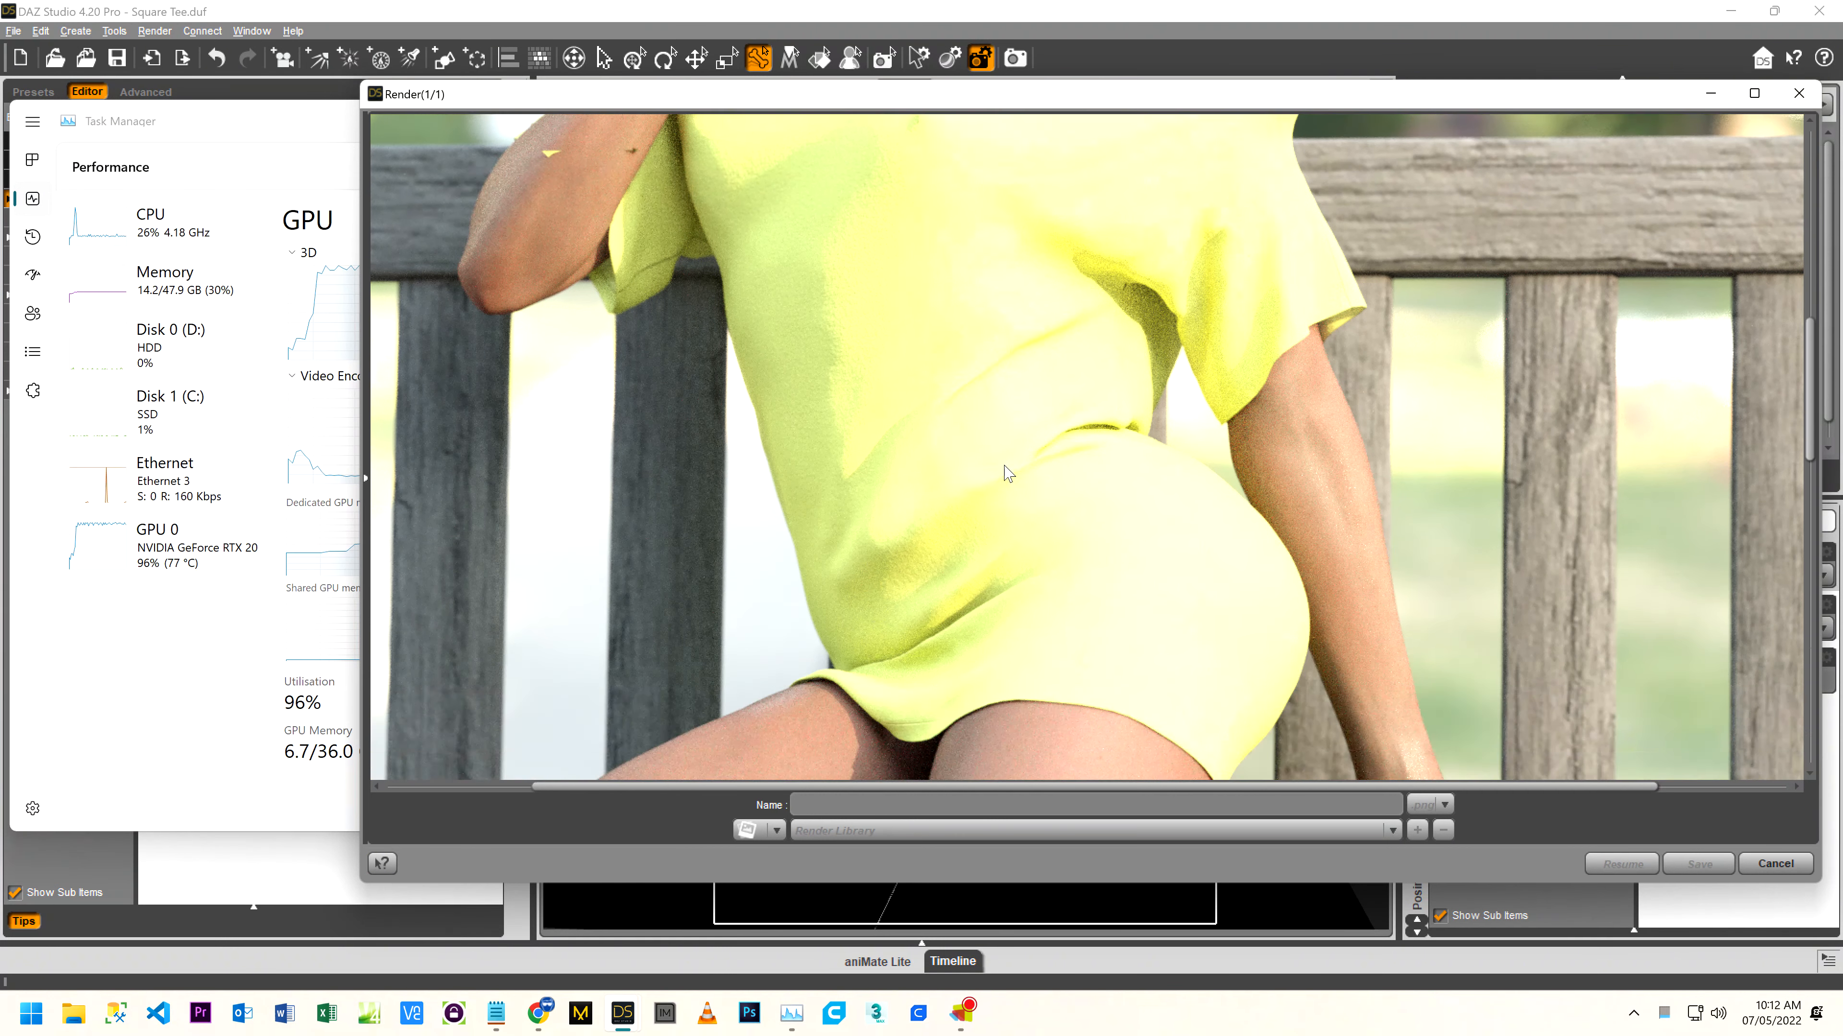
scroll(1007, 472, "up", 4)
scroll(1007, 472, "up", 8)
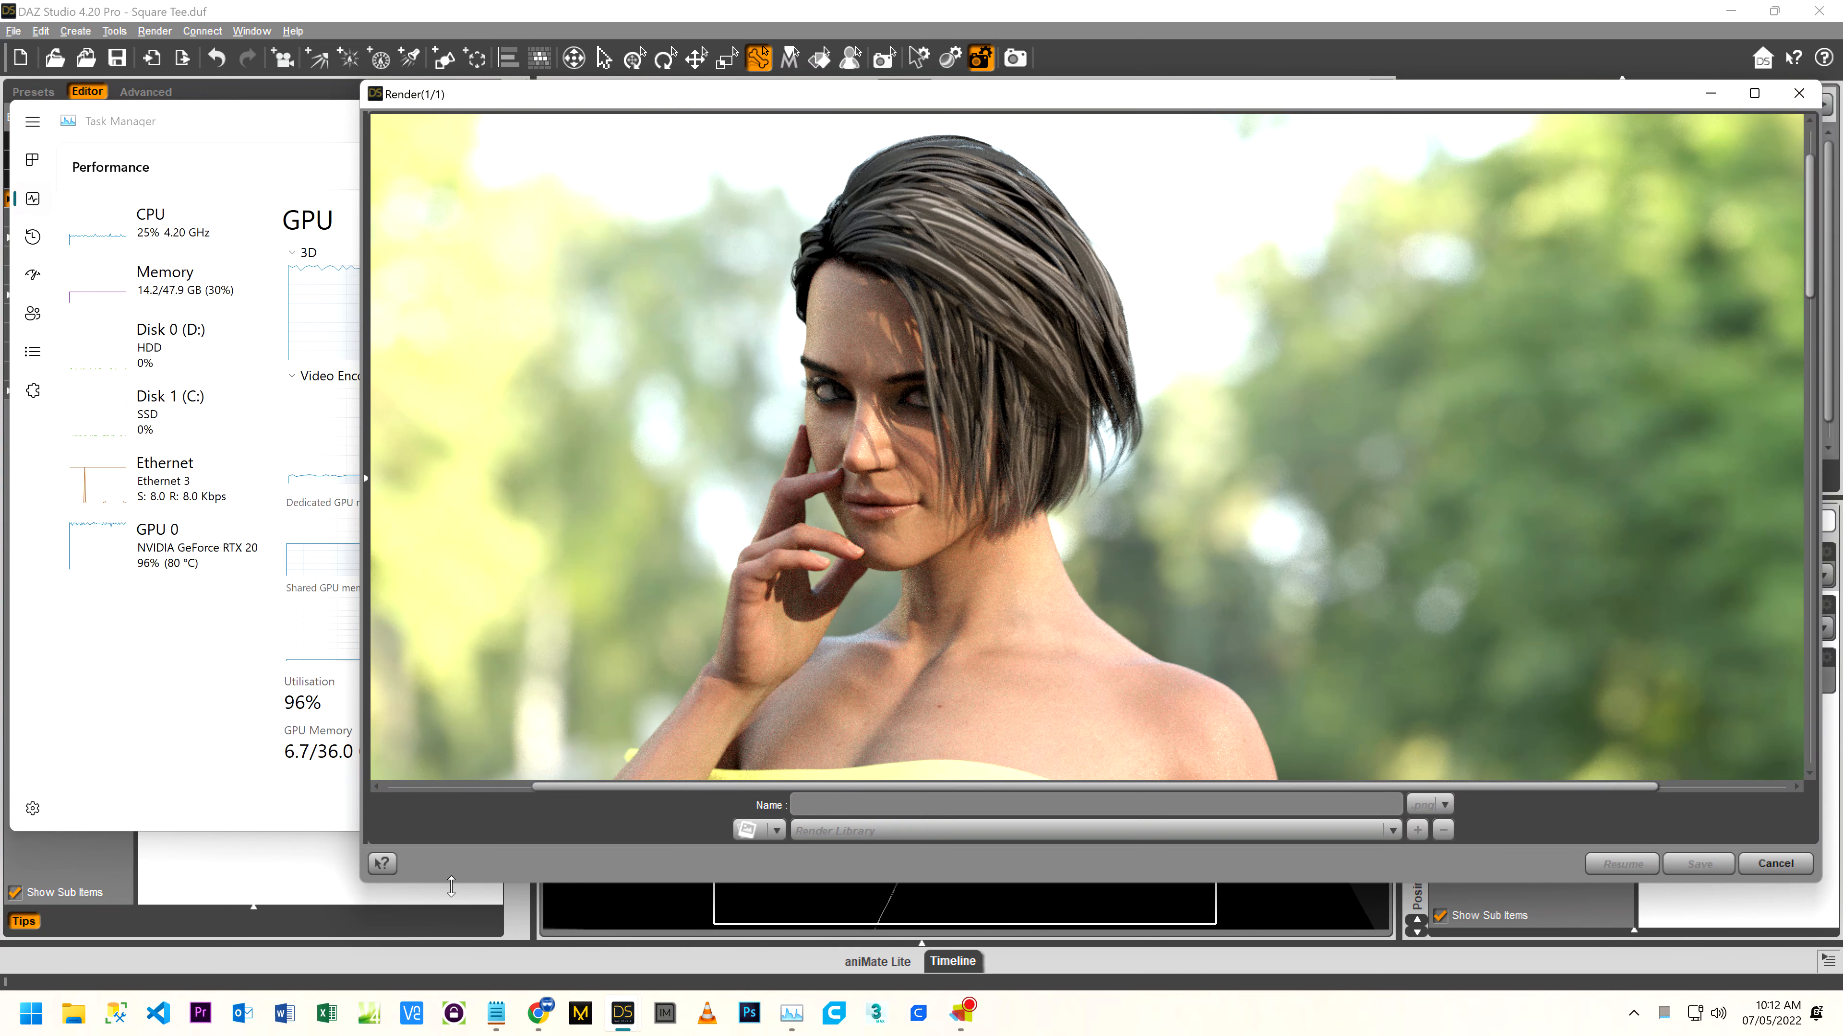
- Bring up the main DAZ Studio window and review the render progress log from its first to its latest iterations
mouse_move(615, 1020)
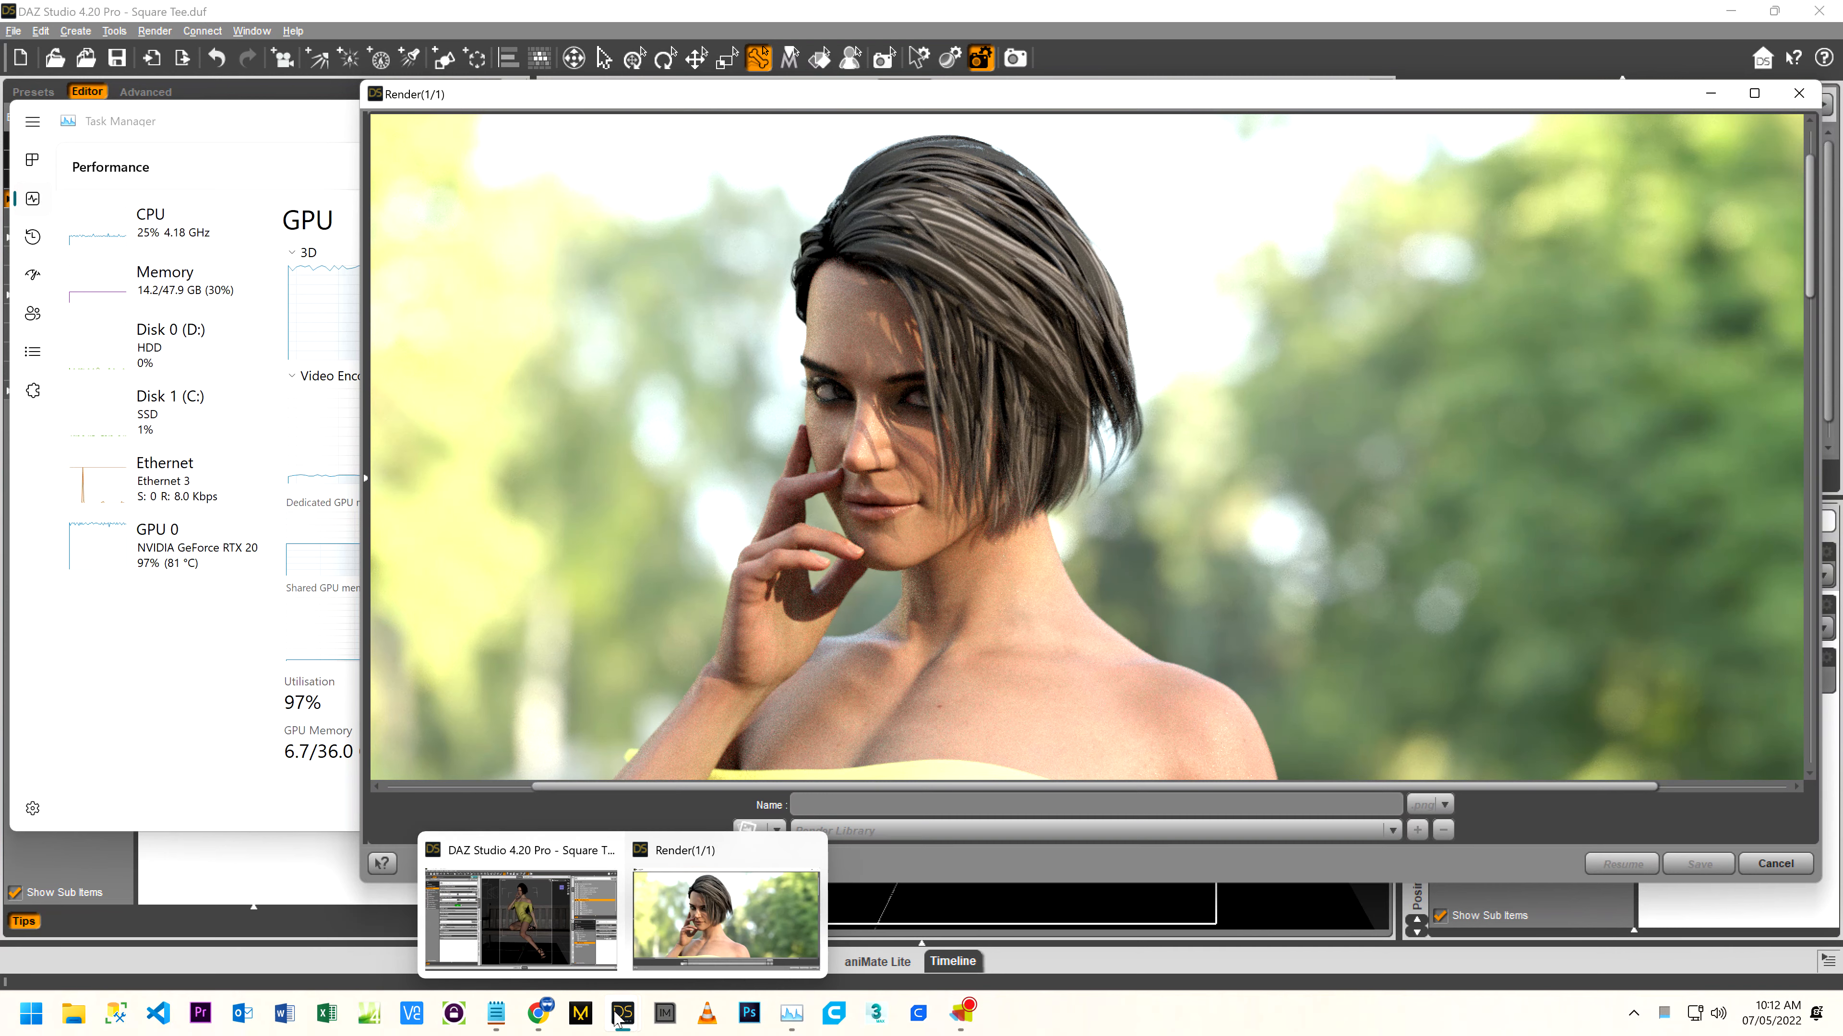
left_click(556, 947)
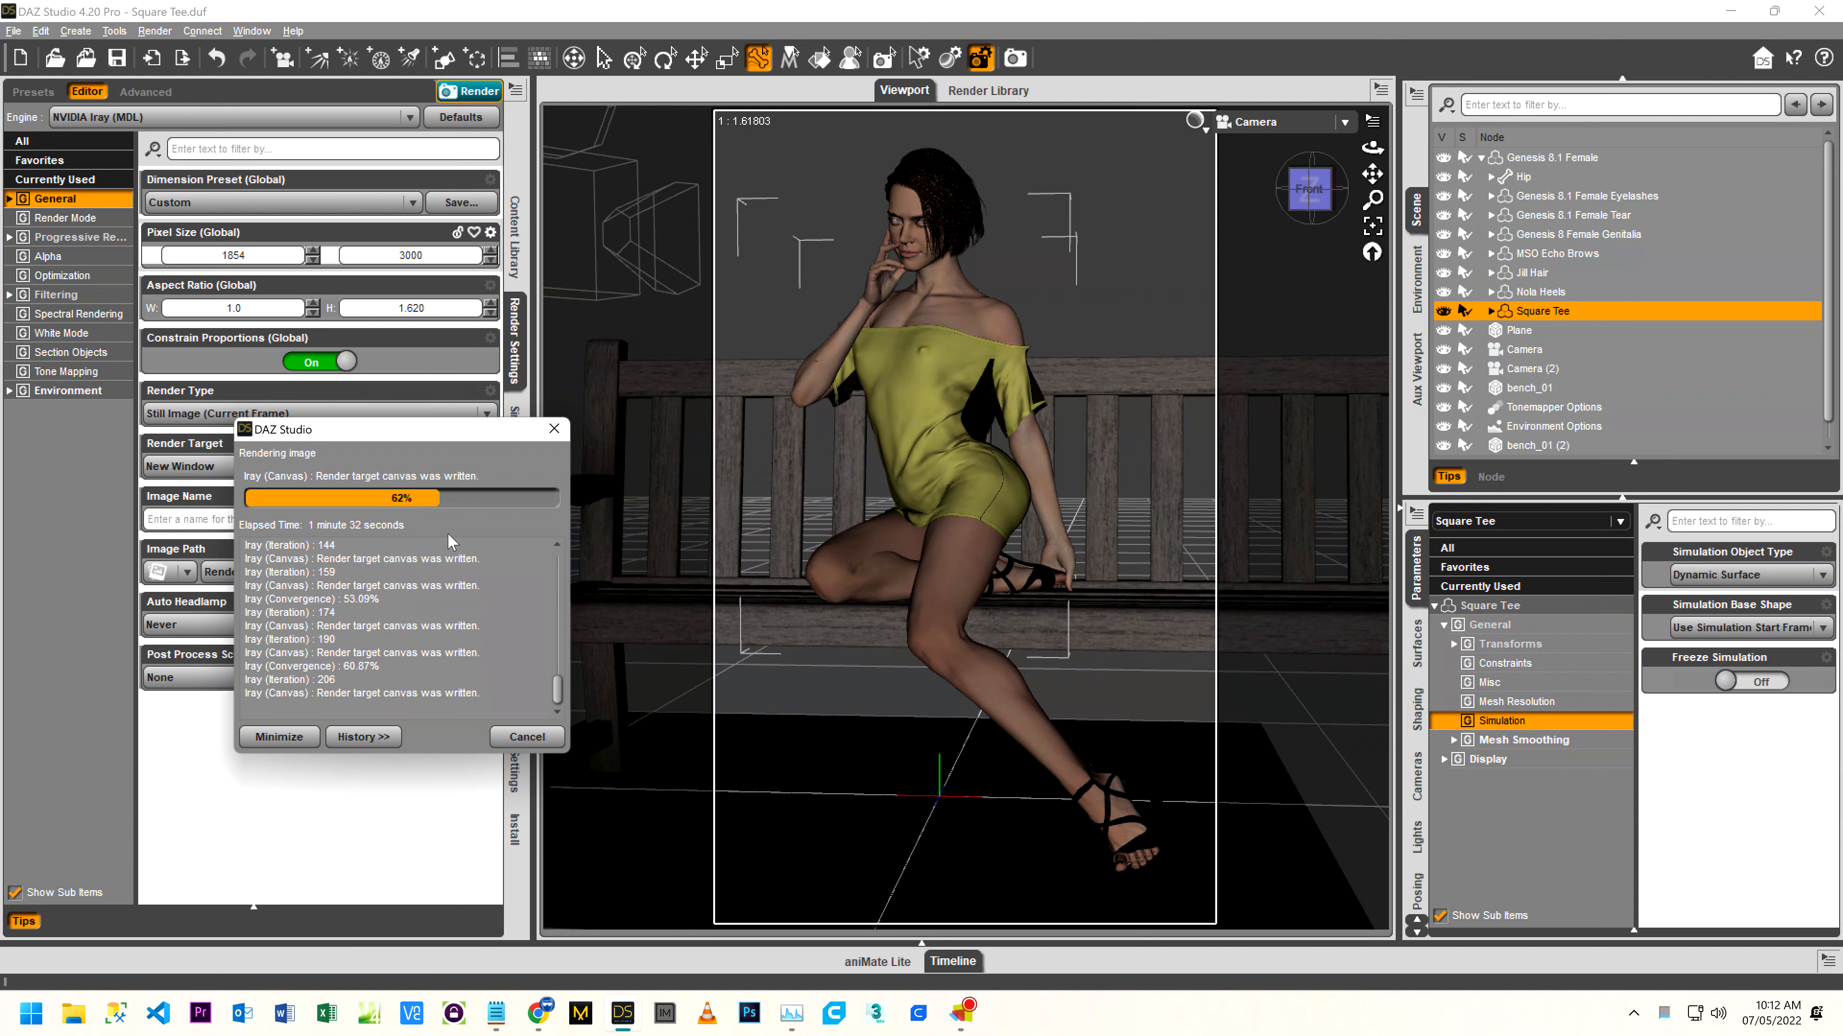
left_click_drag(557, 691, 569, 568)
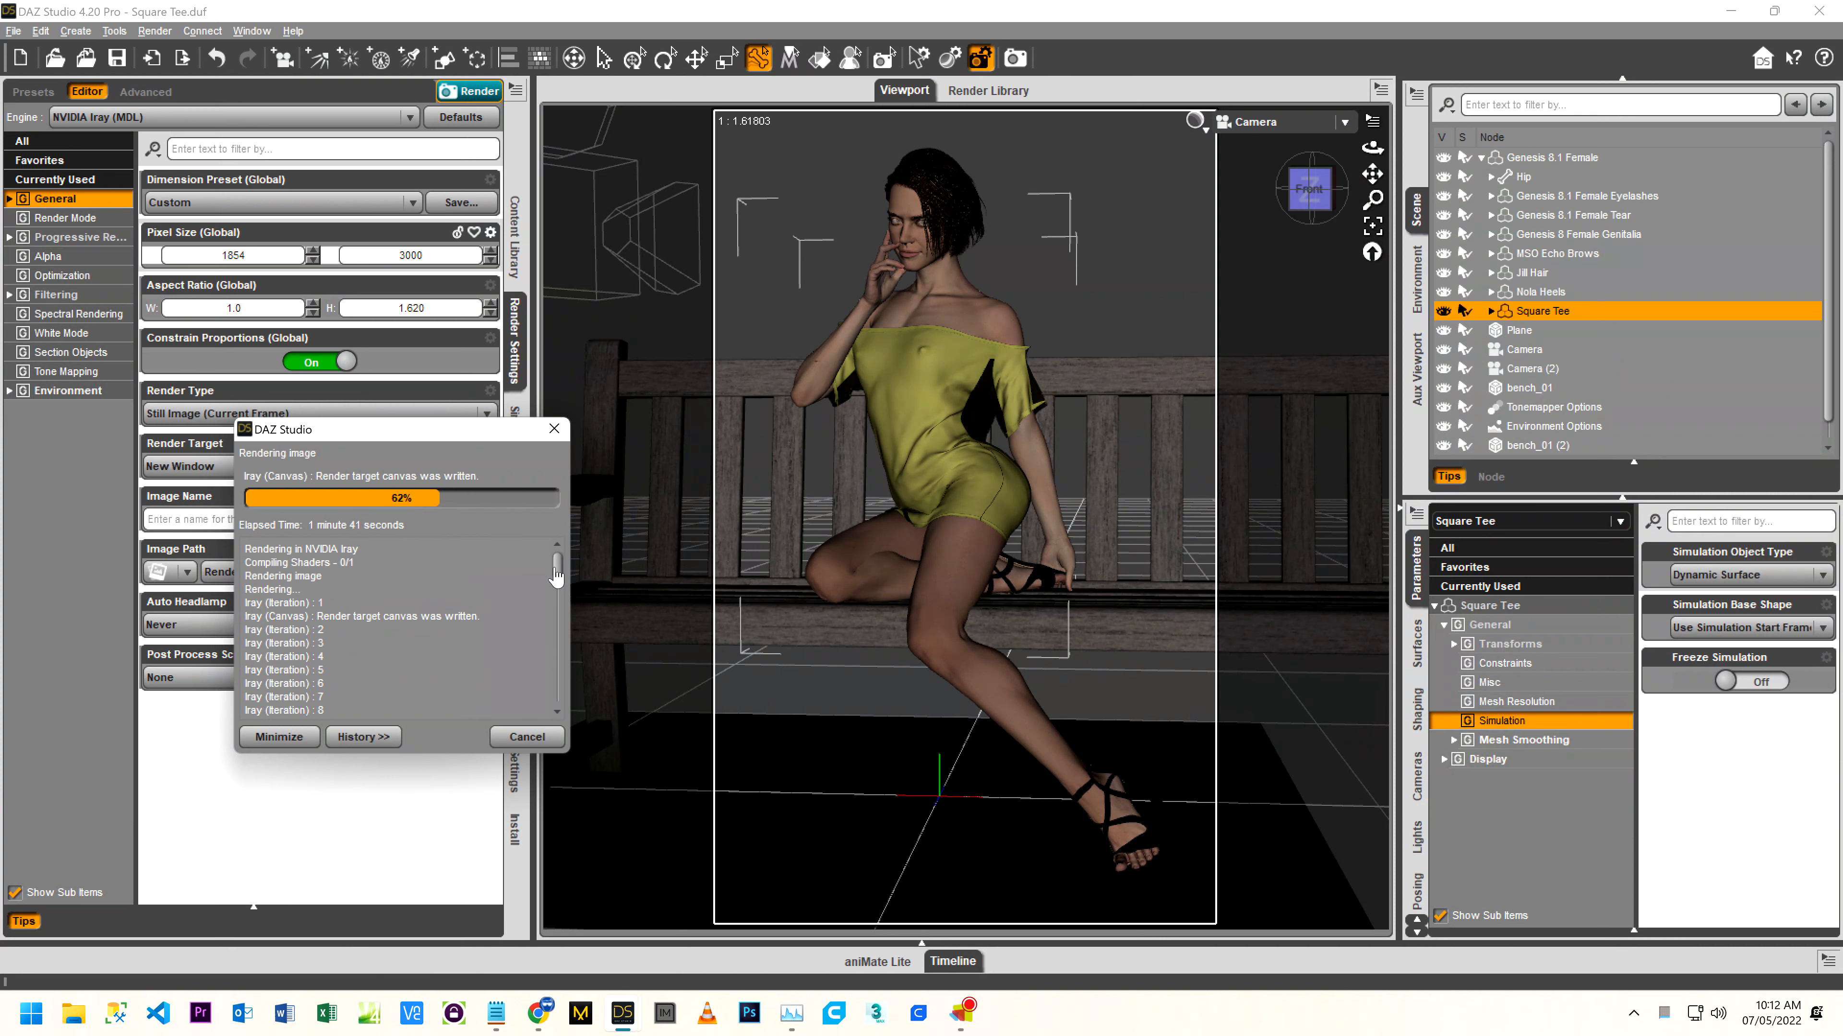
left_click_drag(557, 575, 560, 719)
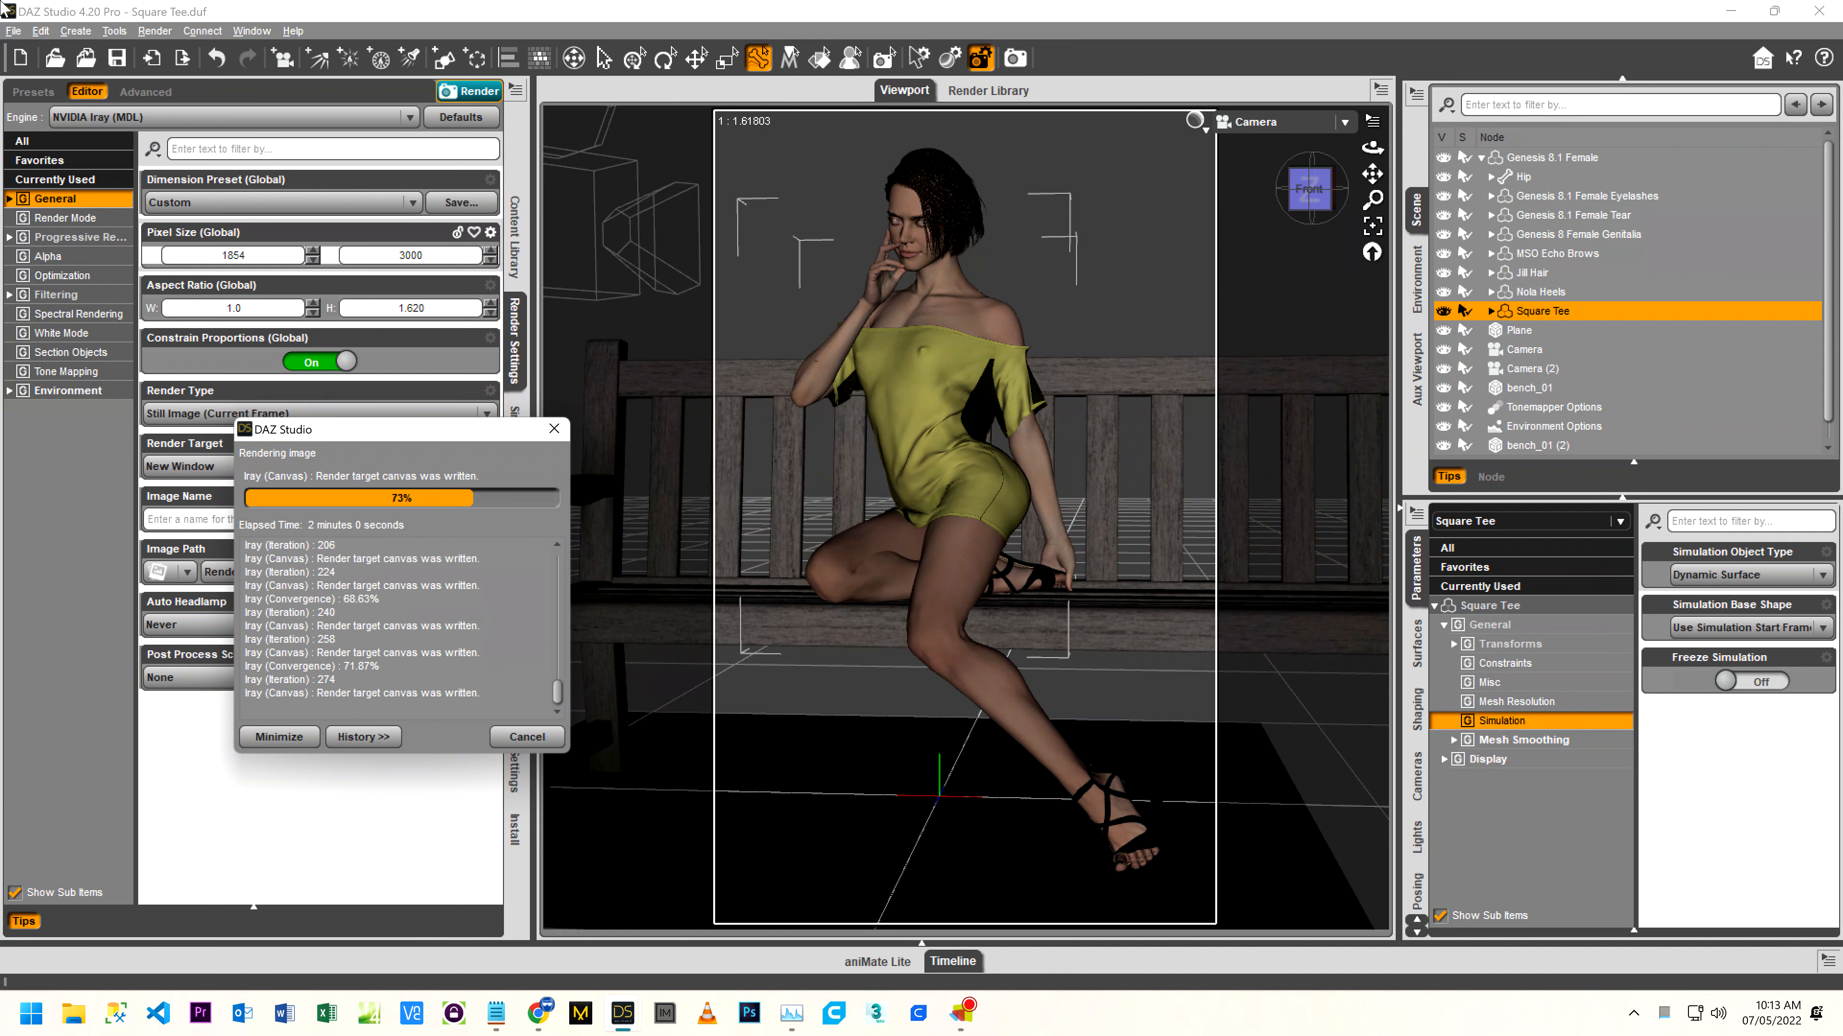
- Bring back the render window, narrow it to uncover the progress log, and inspect the rendered image
left_click(622, 1014)
left_click(666, 942)
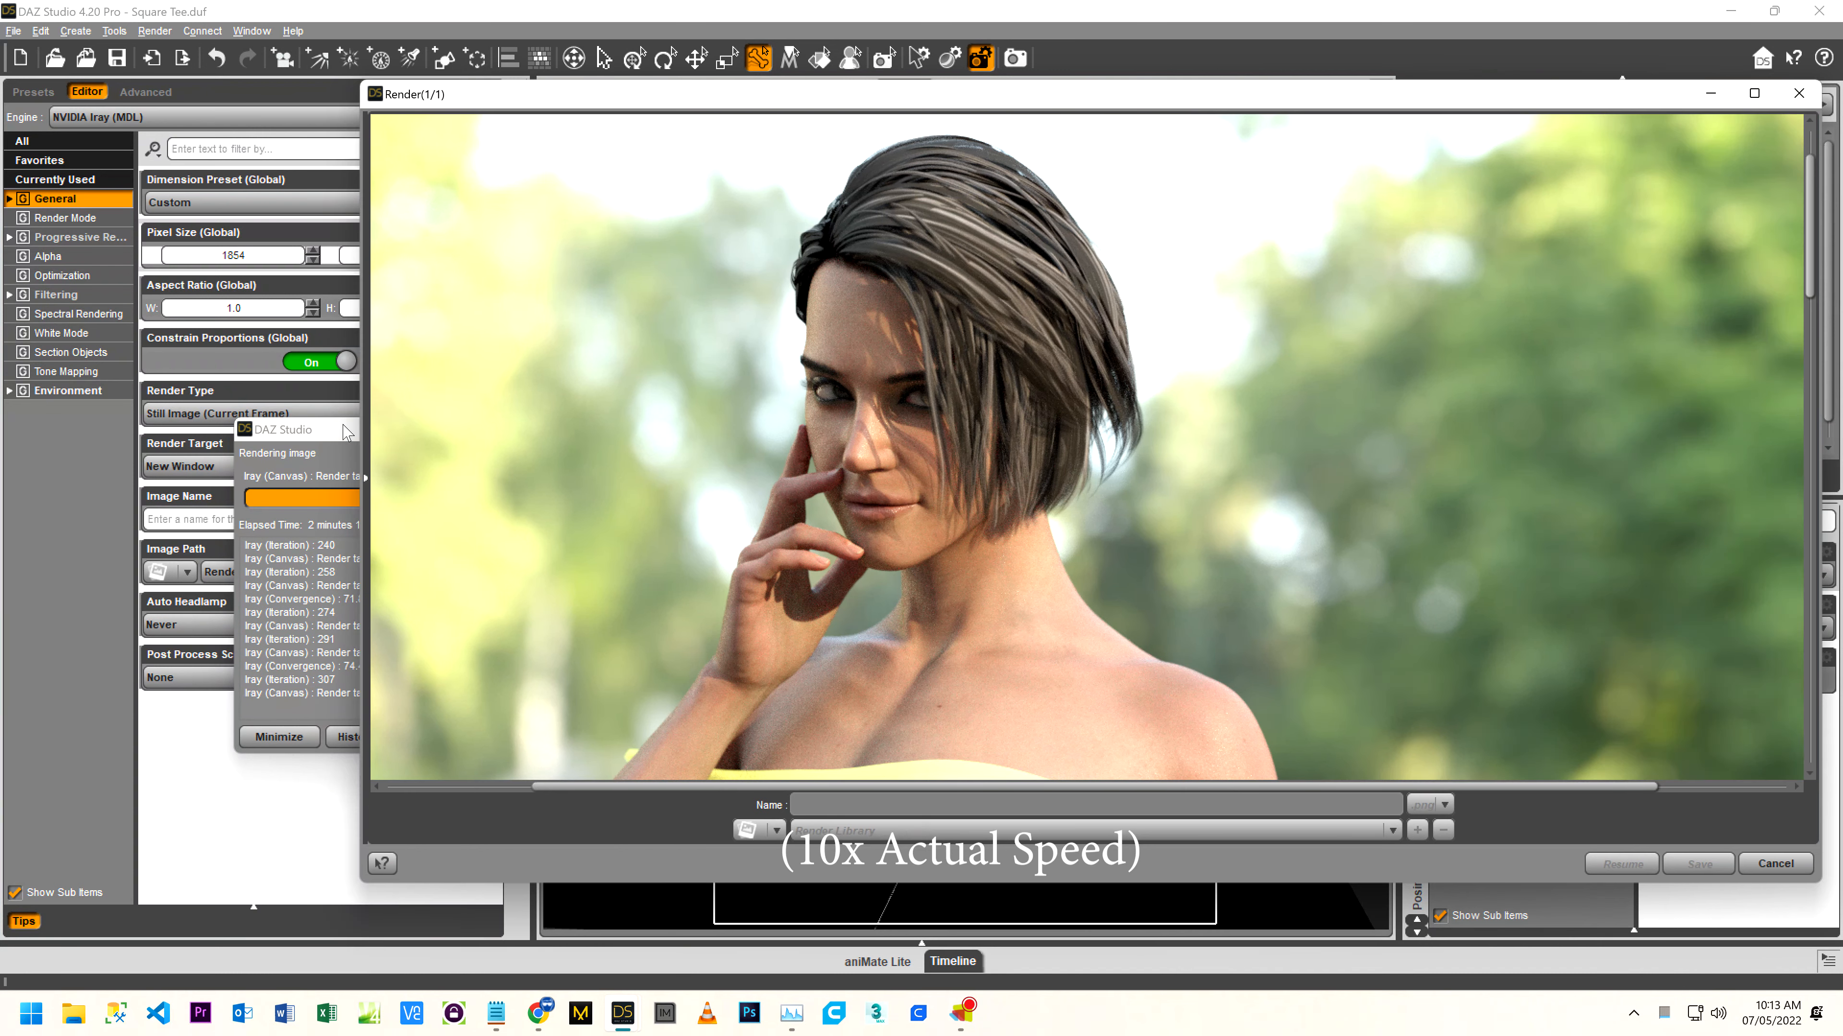
left_click_drag(366, 439, 562, 465)
scroll(830, 541, "down", 5)
scroll(1029, 511, "up", 6)
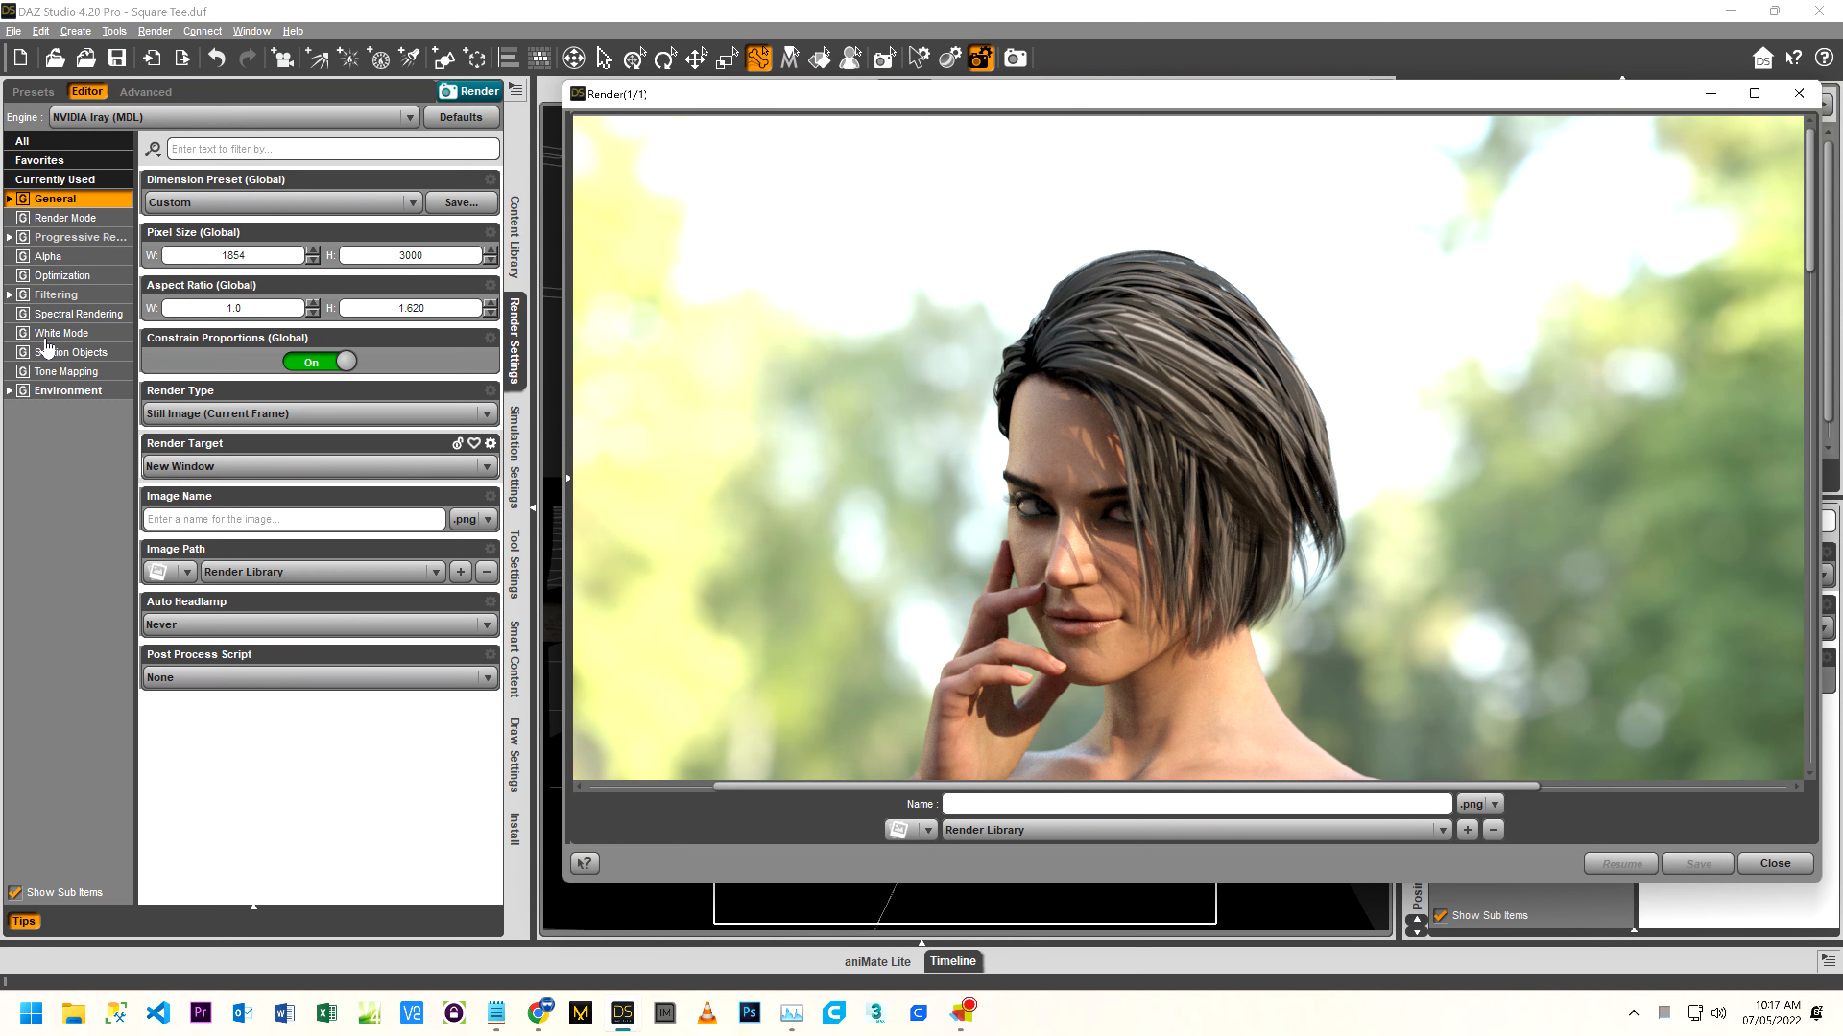
- Review the Progressive Rendering, Optimization and General render settings
left_click(65, 238)
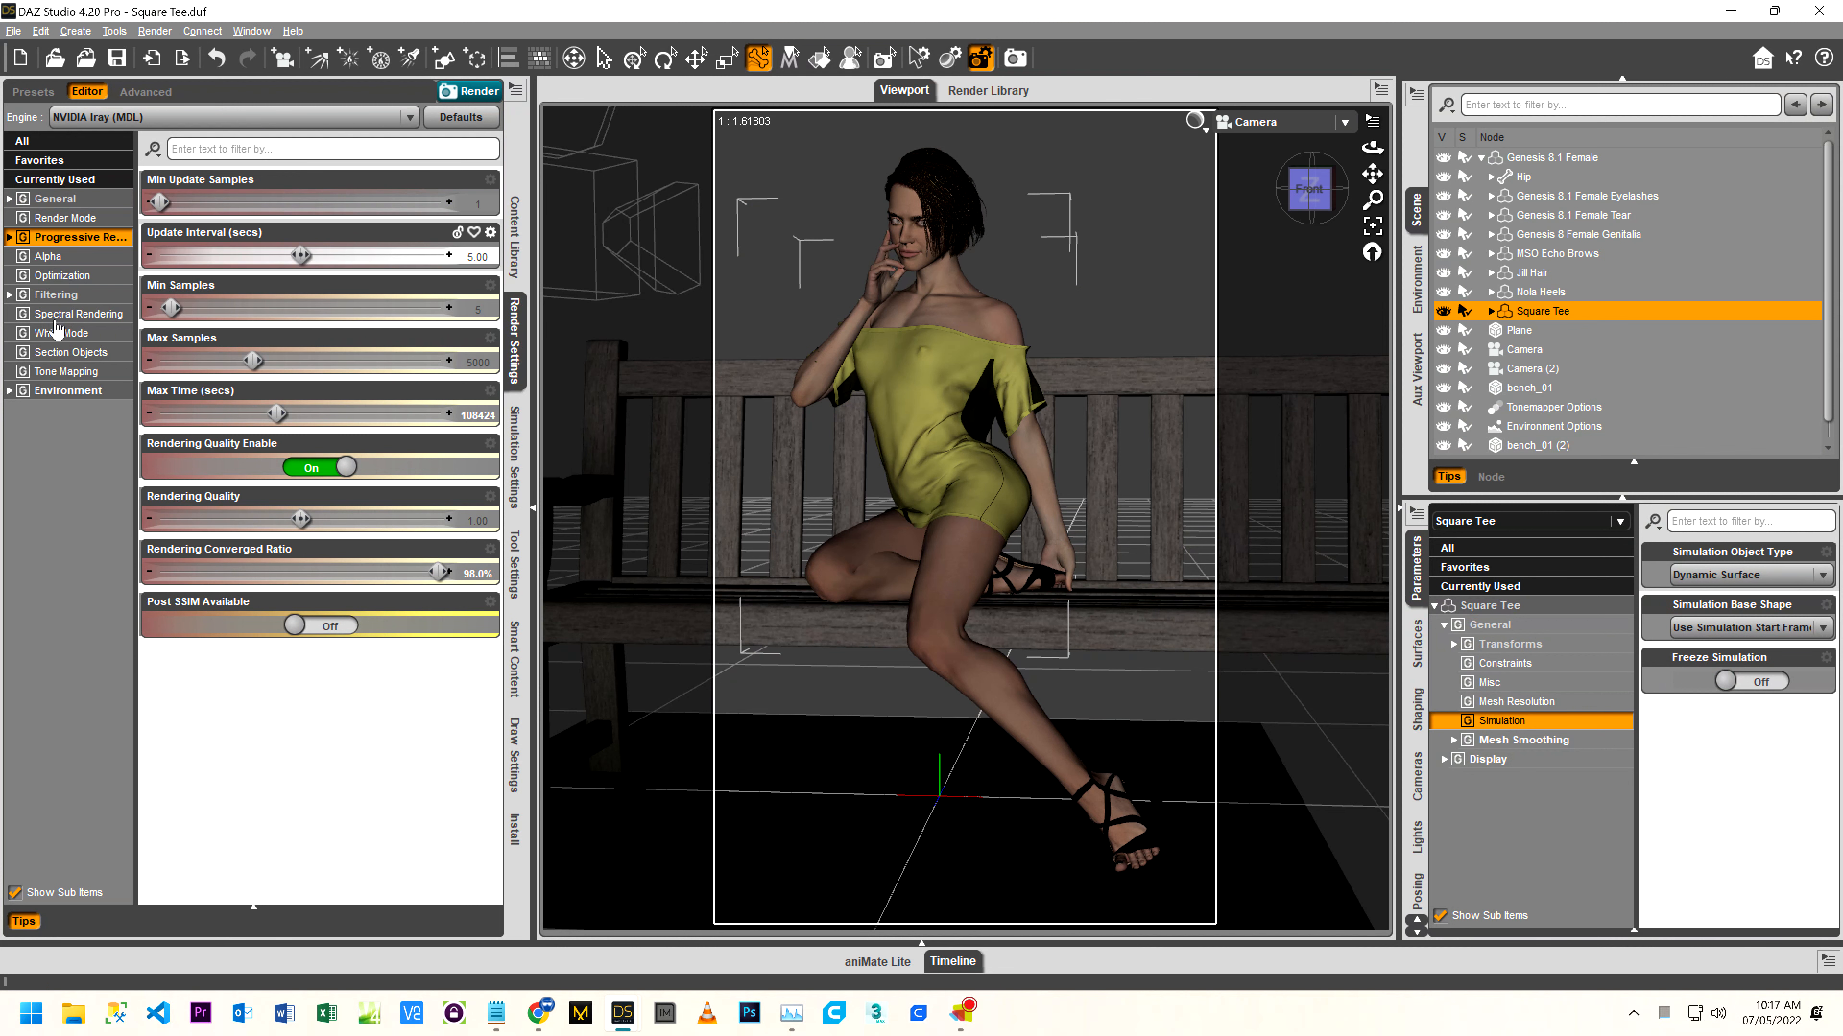
left_click(46, 276)
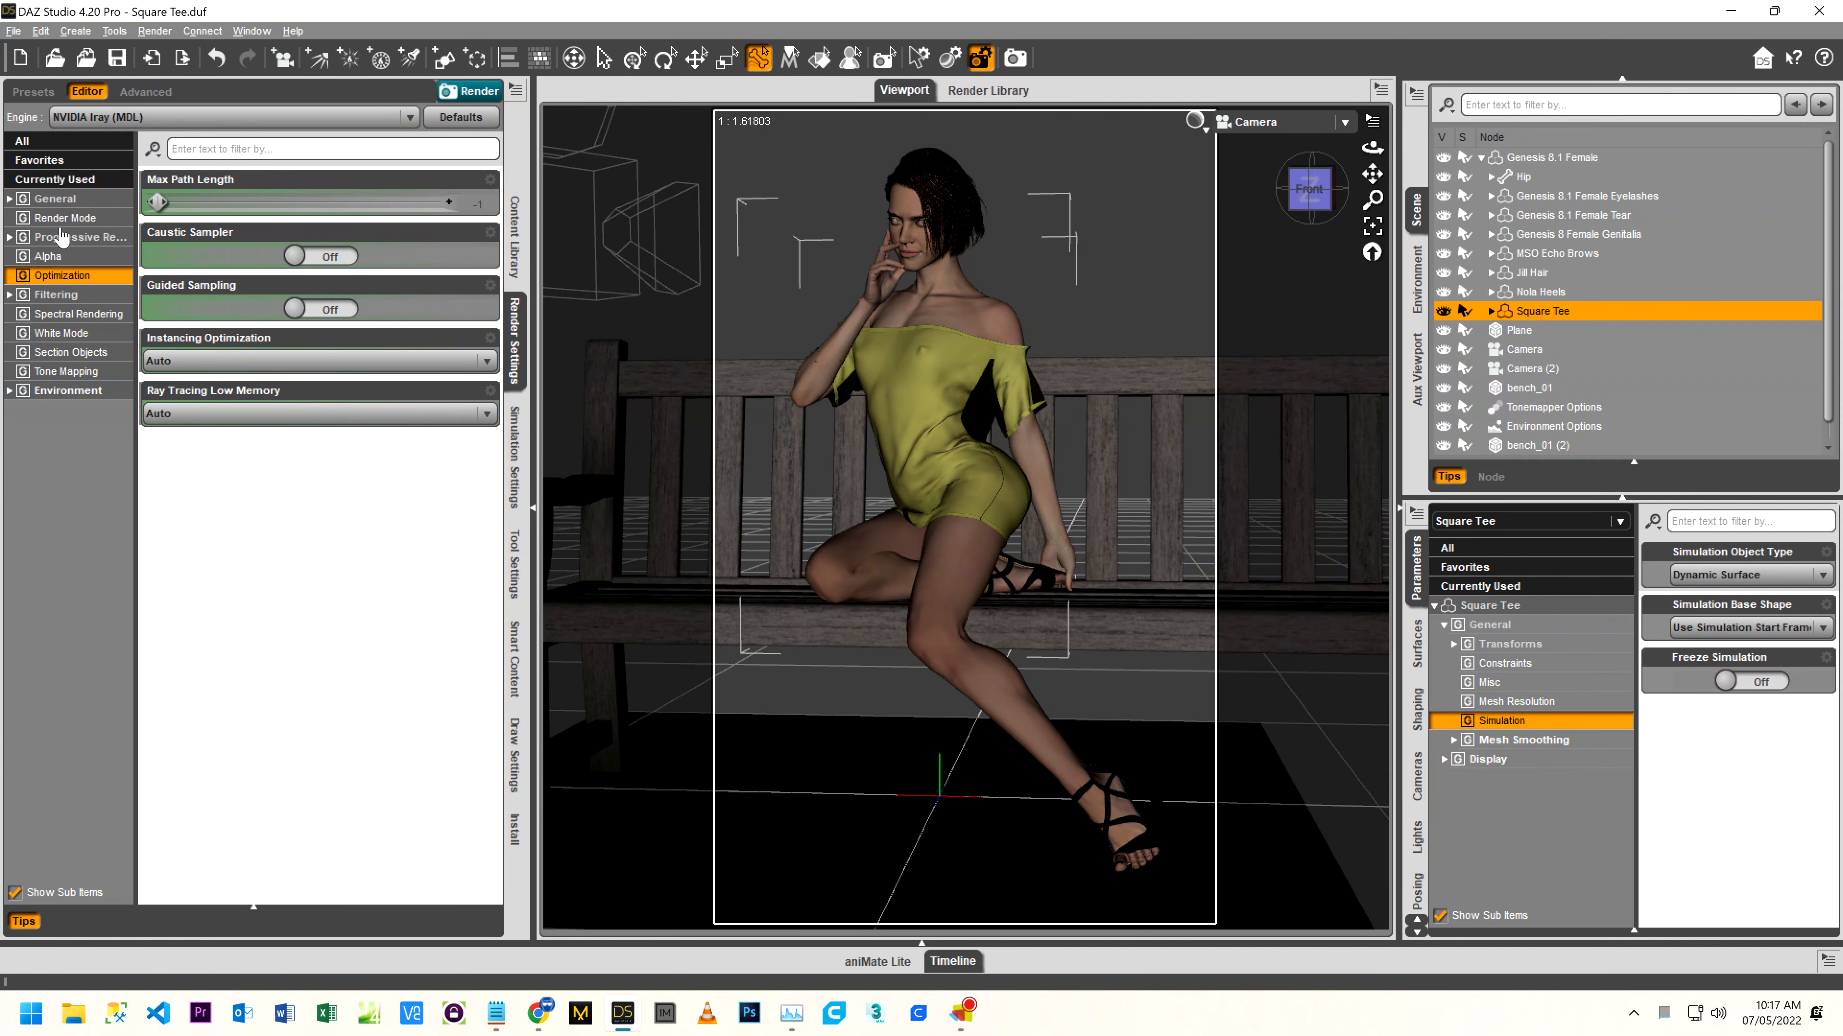
left_click(58, 199)
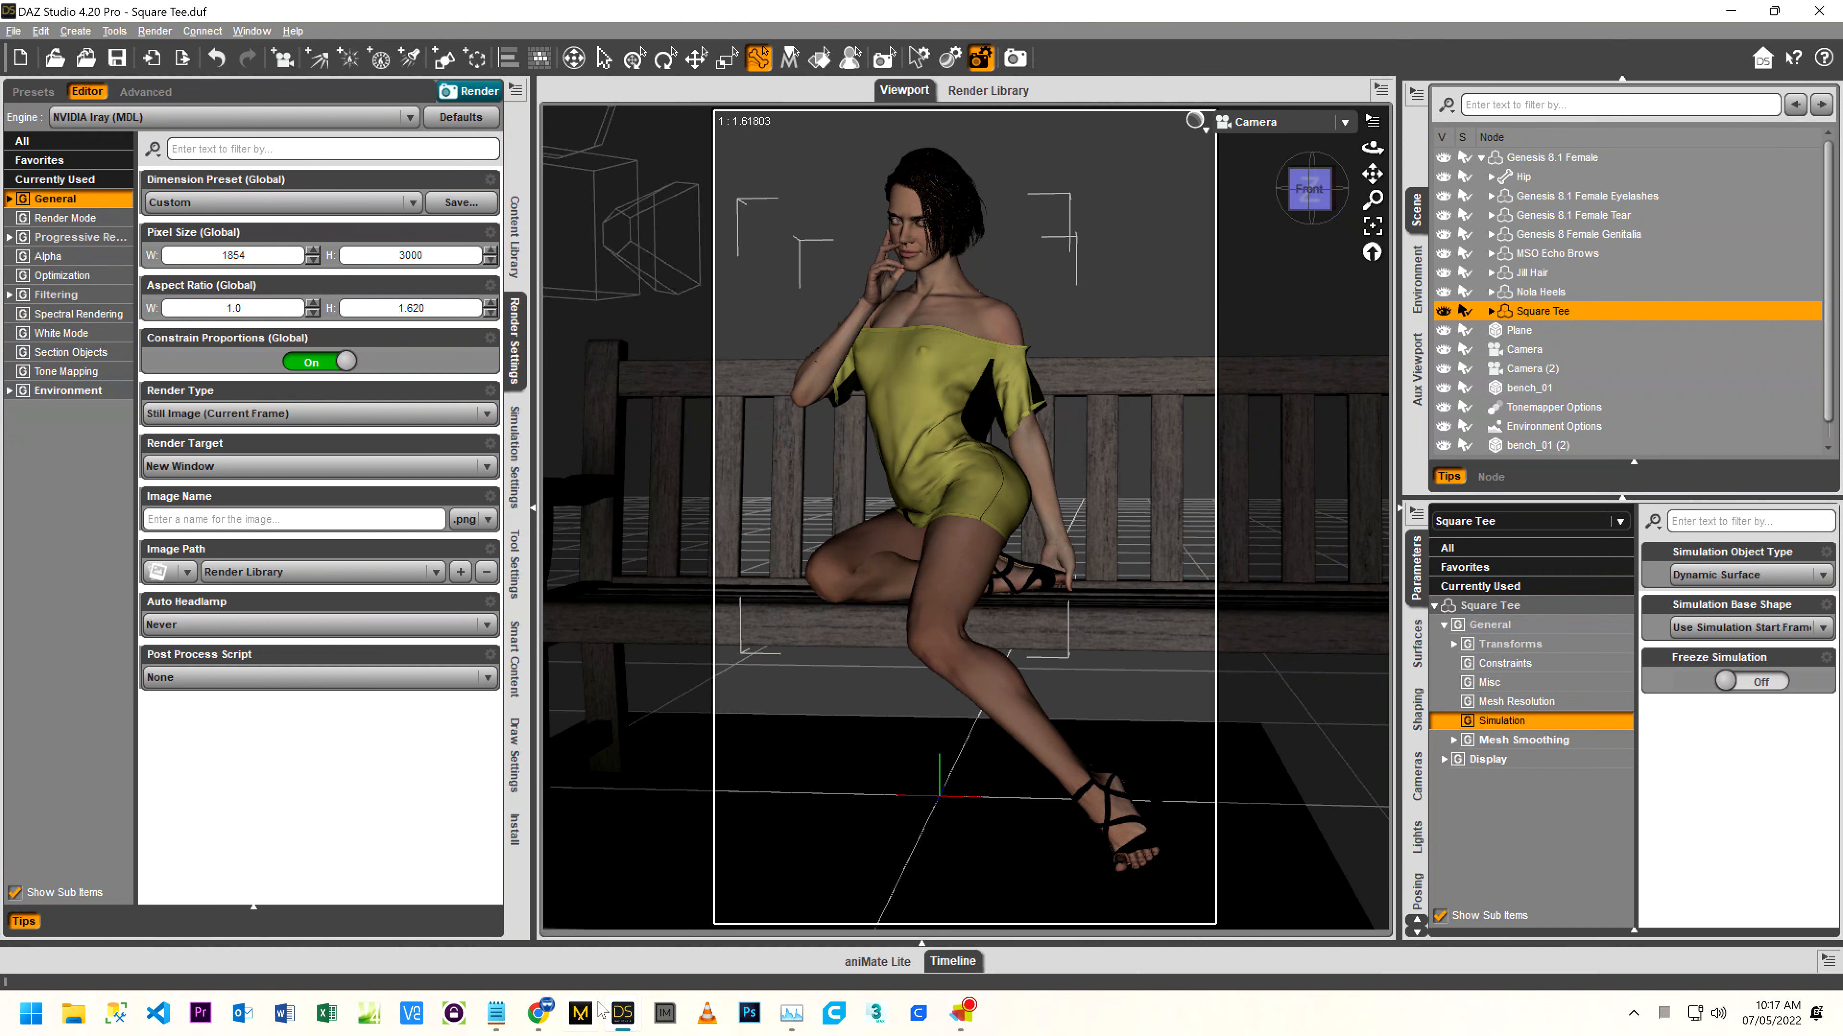
- Bring back the render window and inspect the finished image from the face down to the shoe and back up
mouse_move(622, 1016)
left_click(688, 895)
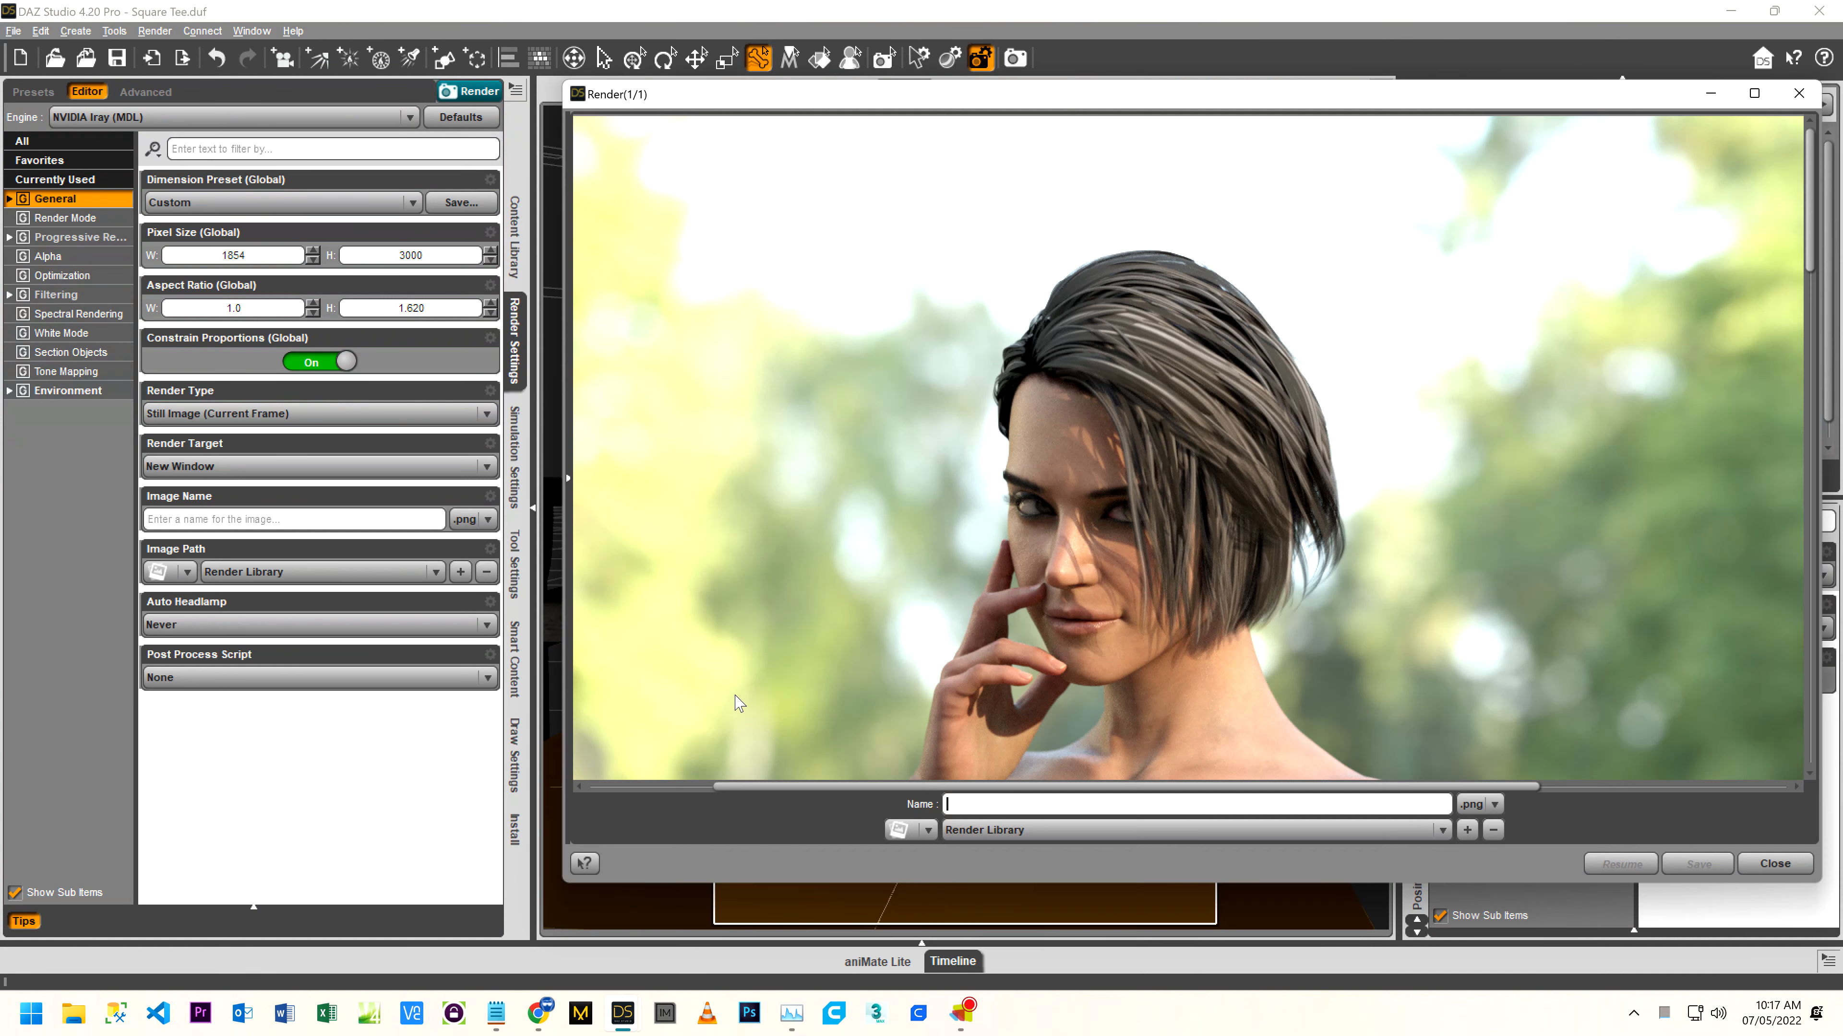
scroll(754, 558, "down", 5)
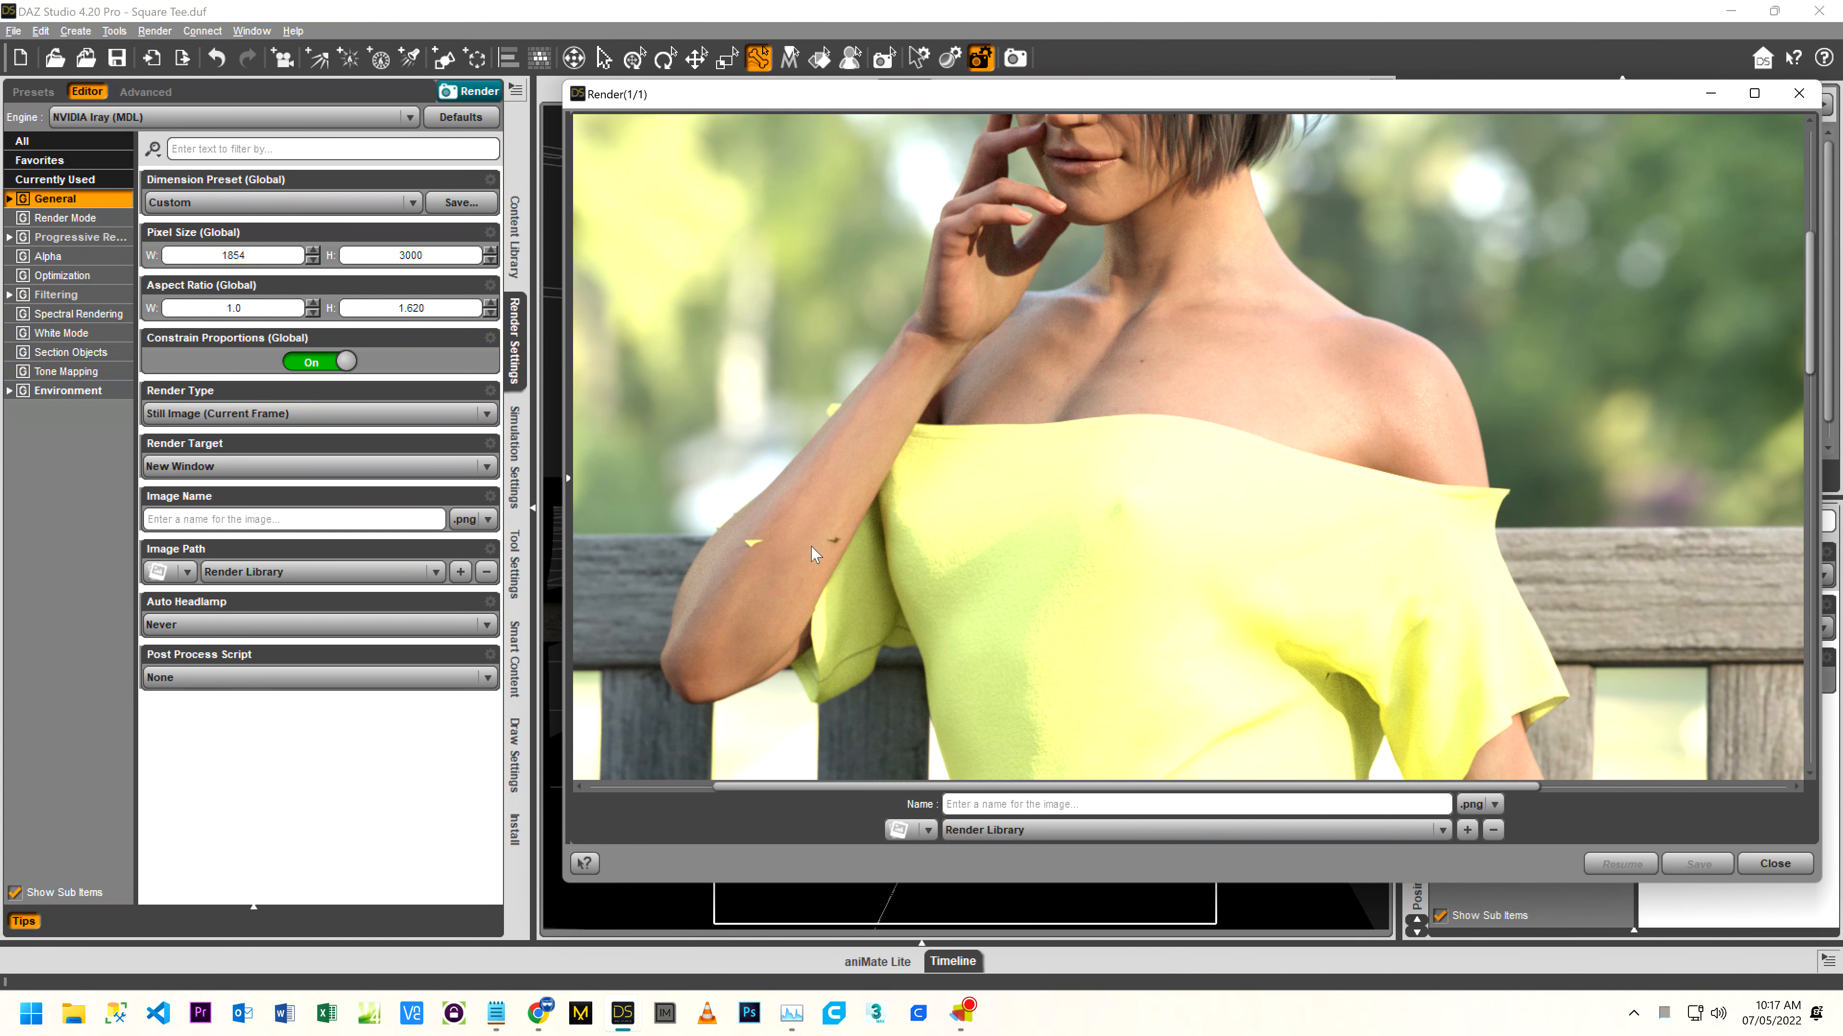
scroll(812, 548, "down", 10)
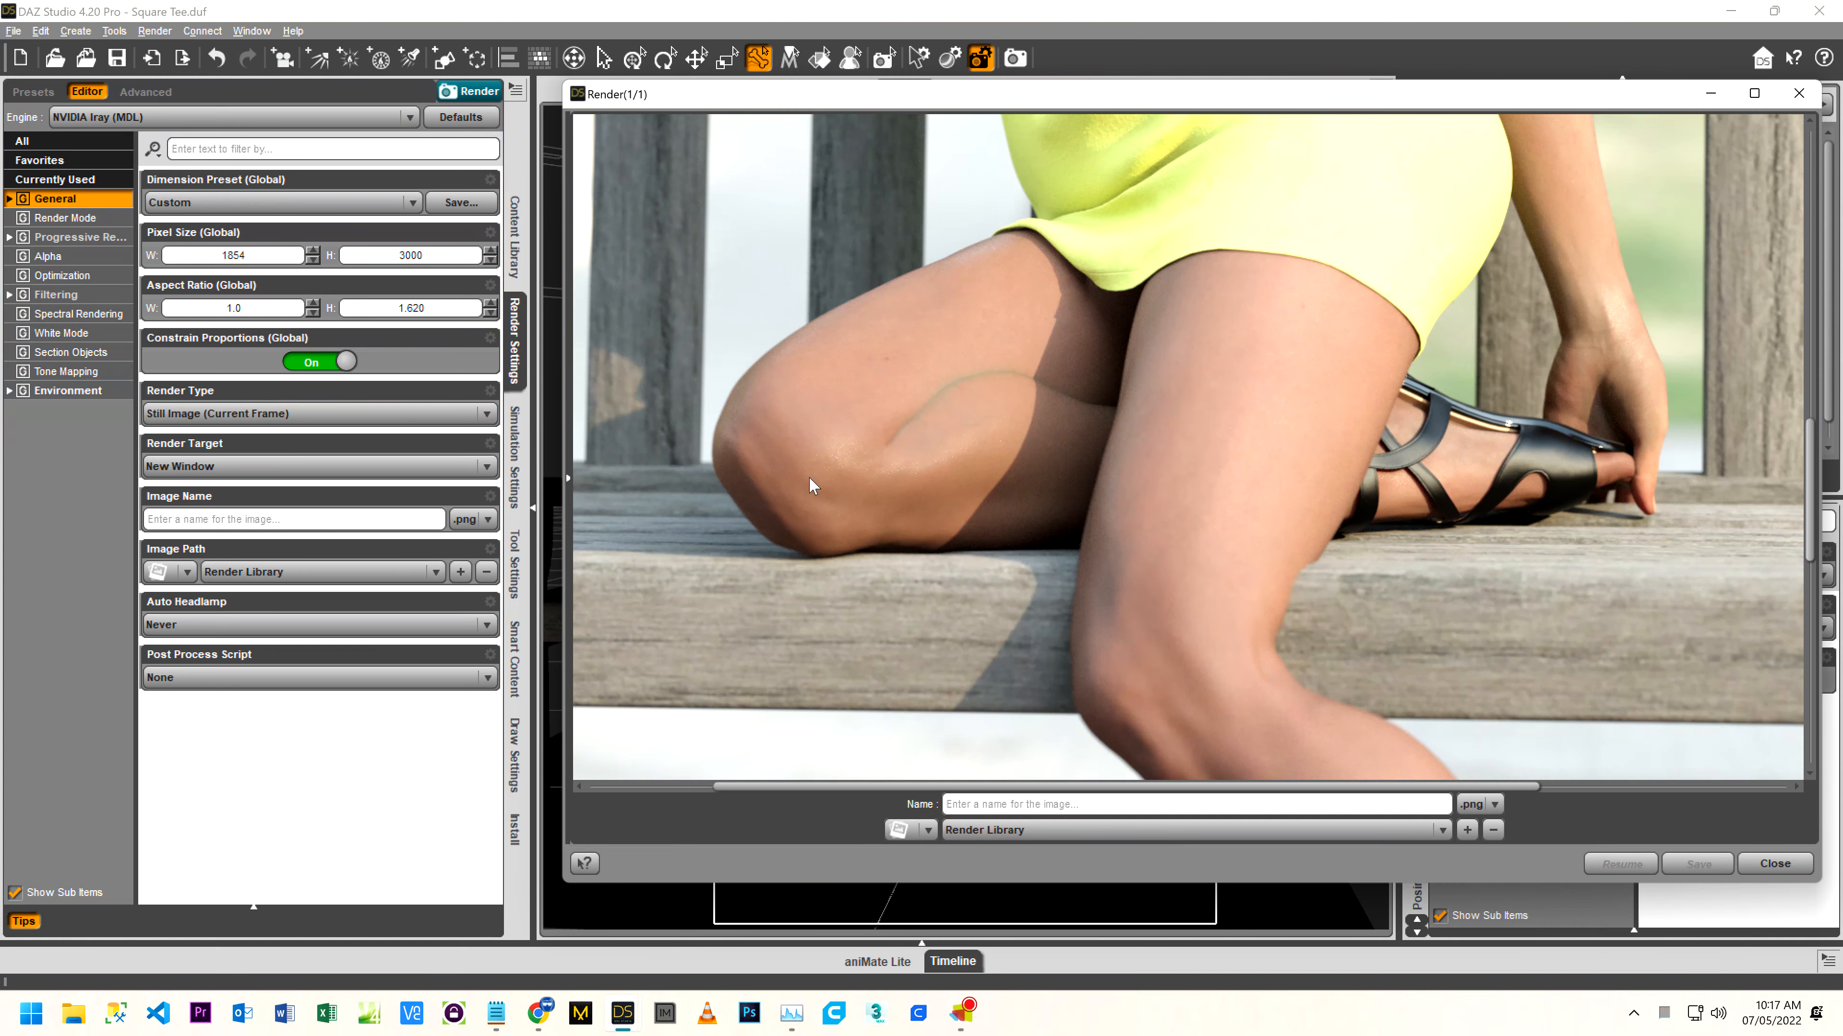
scroll(809, 484, "down", 10)
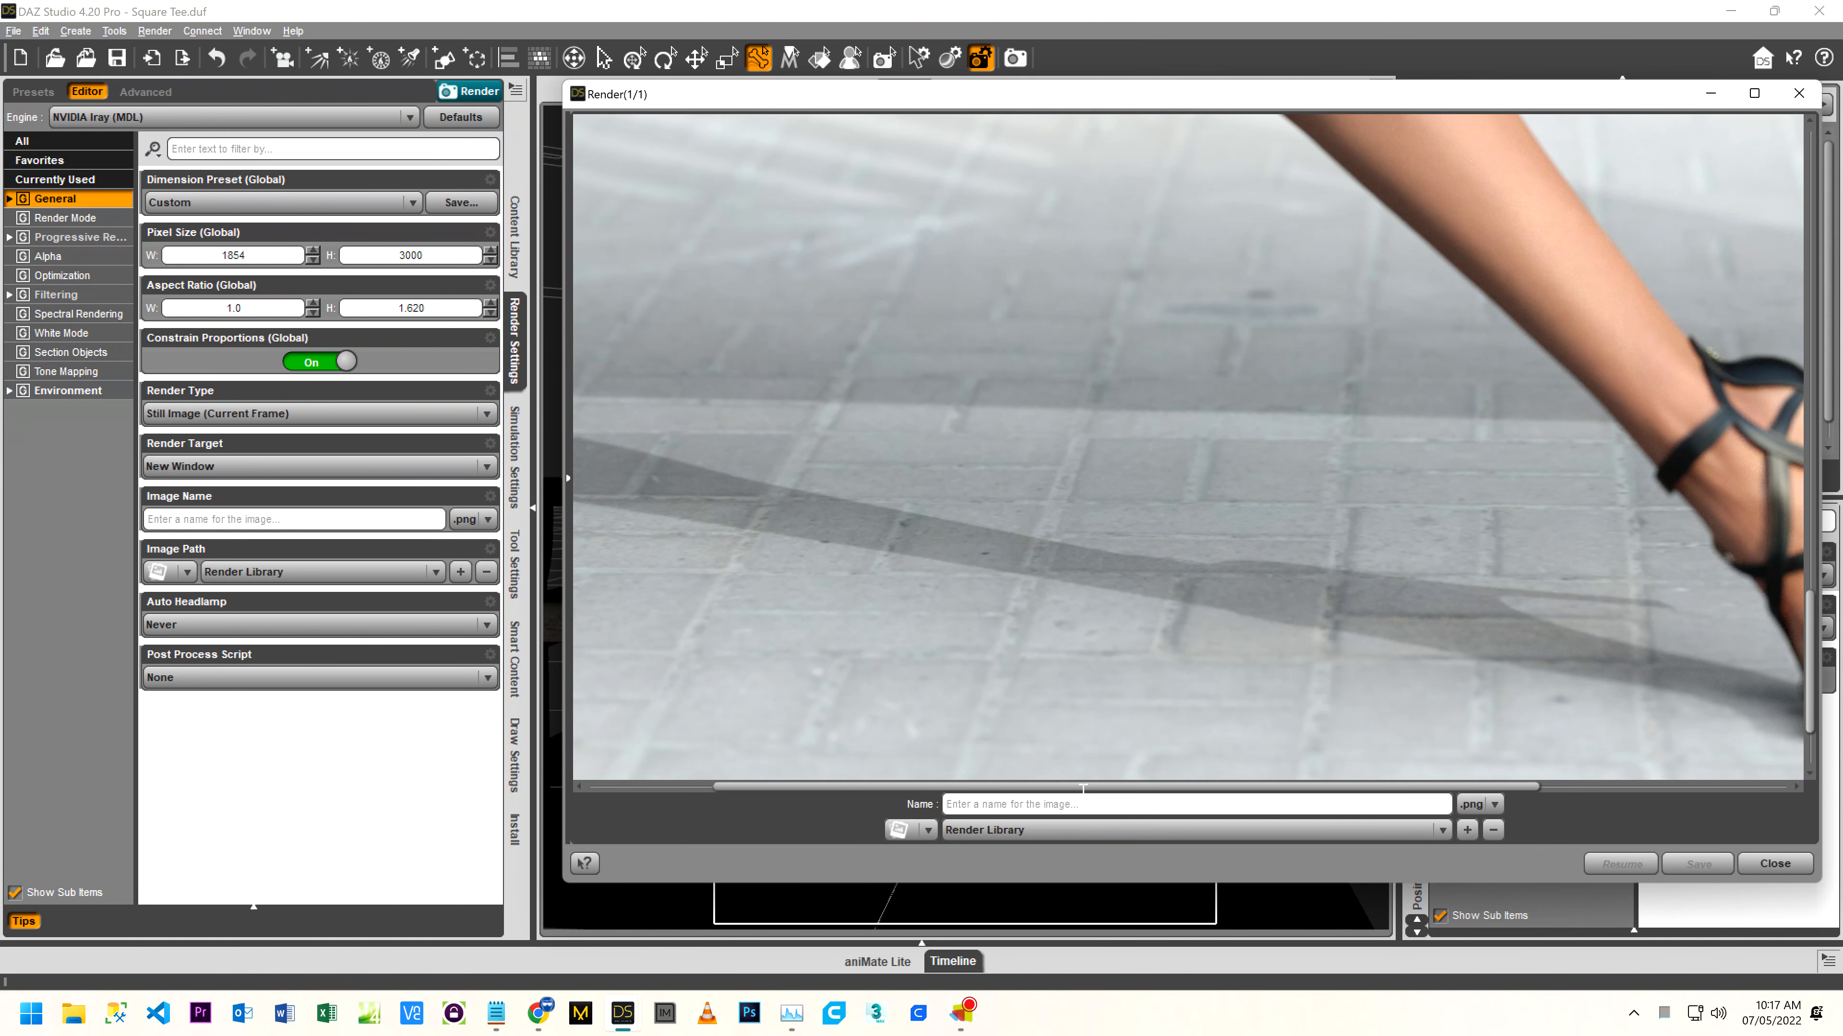
left_click_drag(1083, 786, 1250, 790)
scroll(1192, 479, "up", 10)
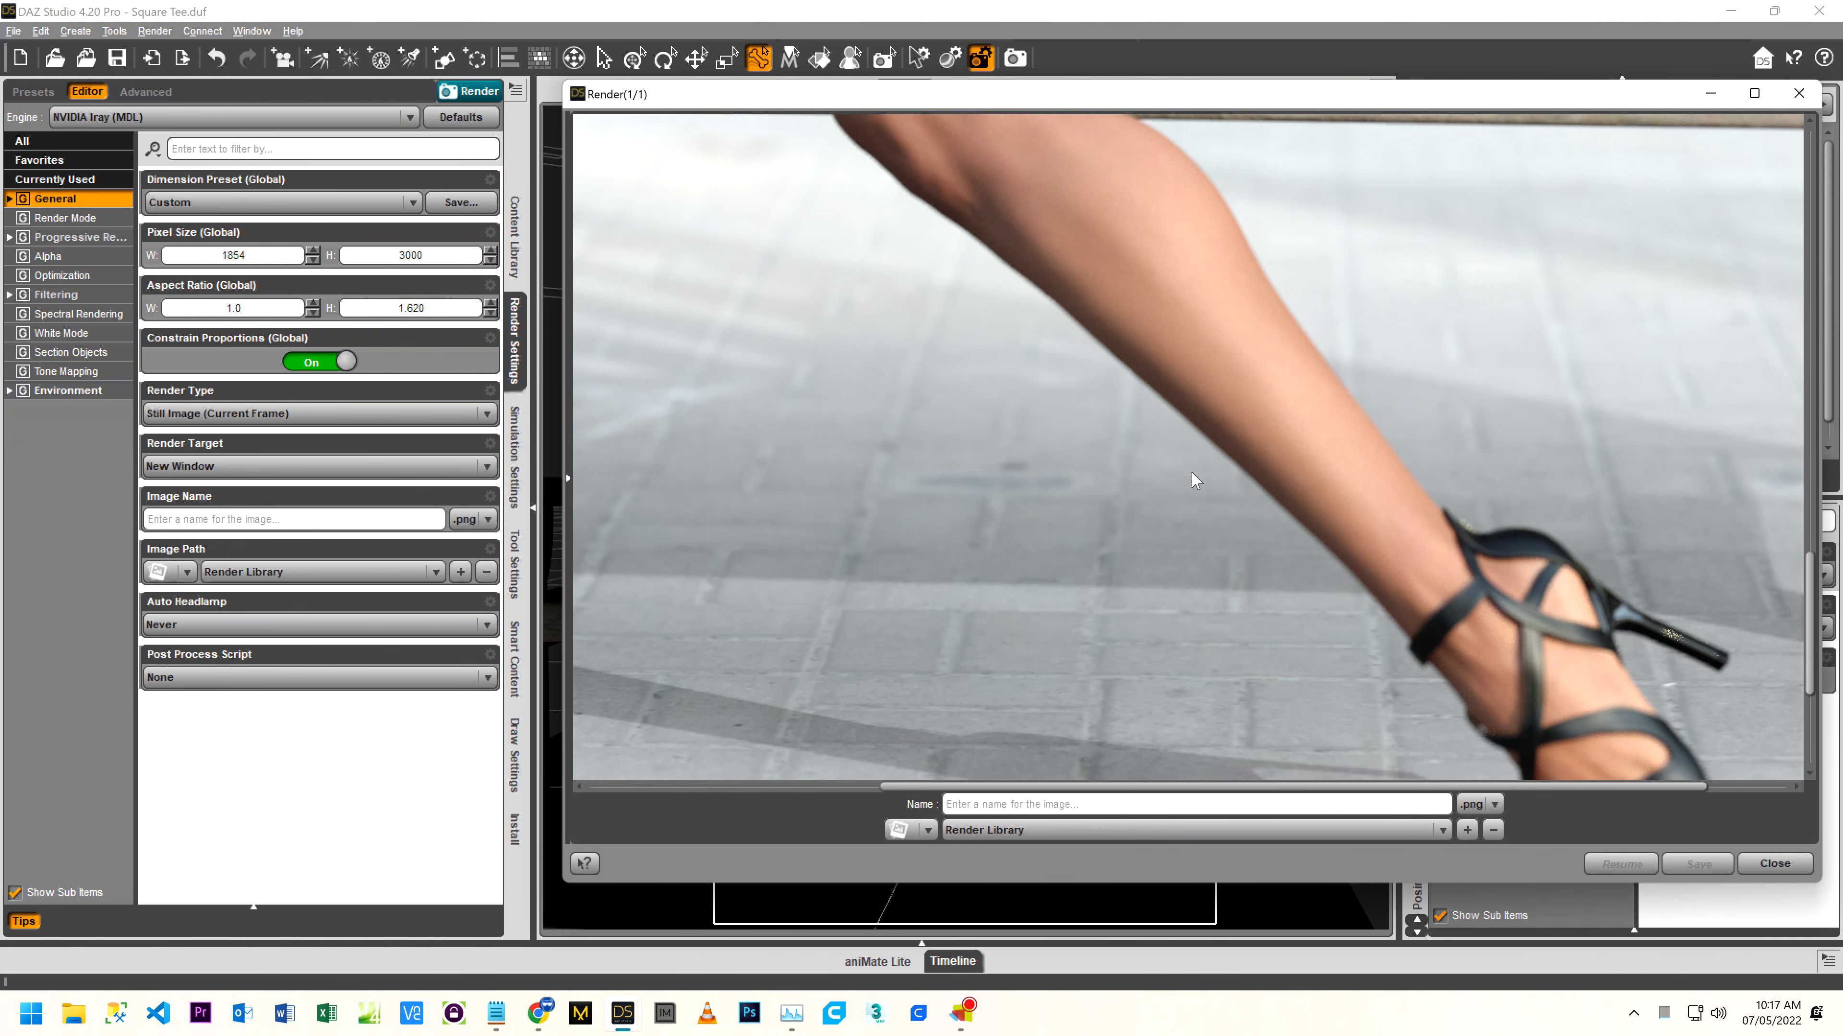
scroll(1182, 475, "down", 10)
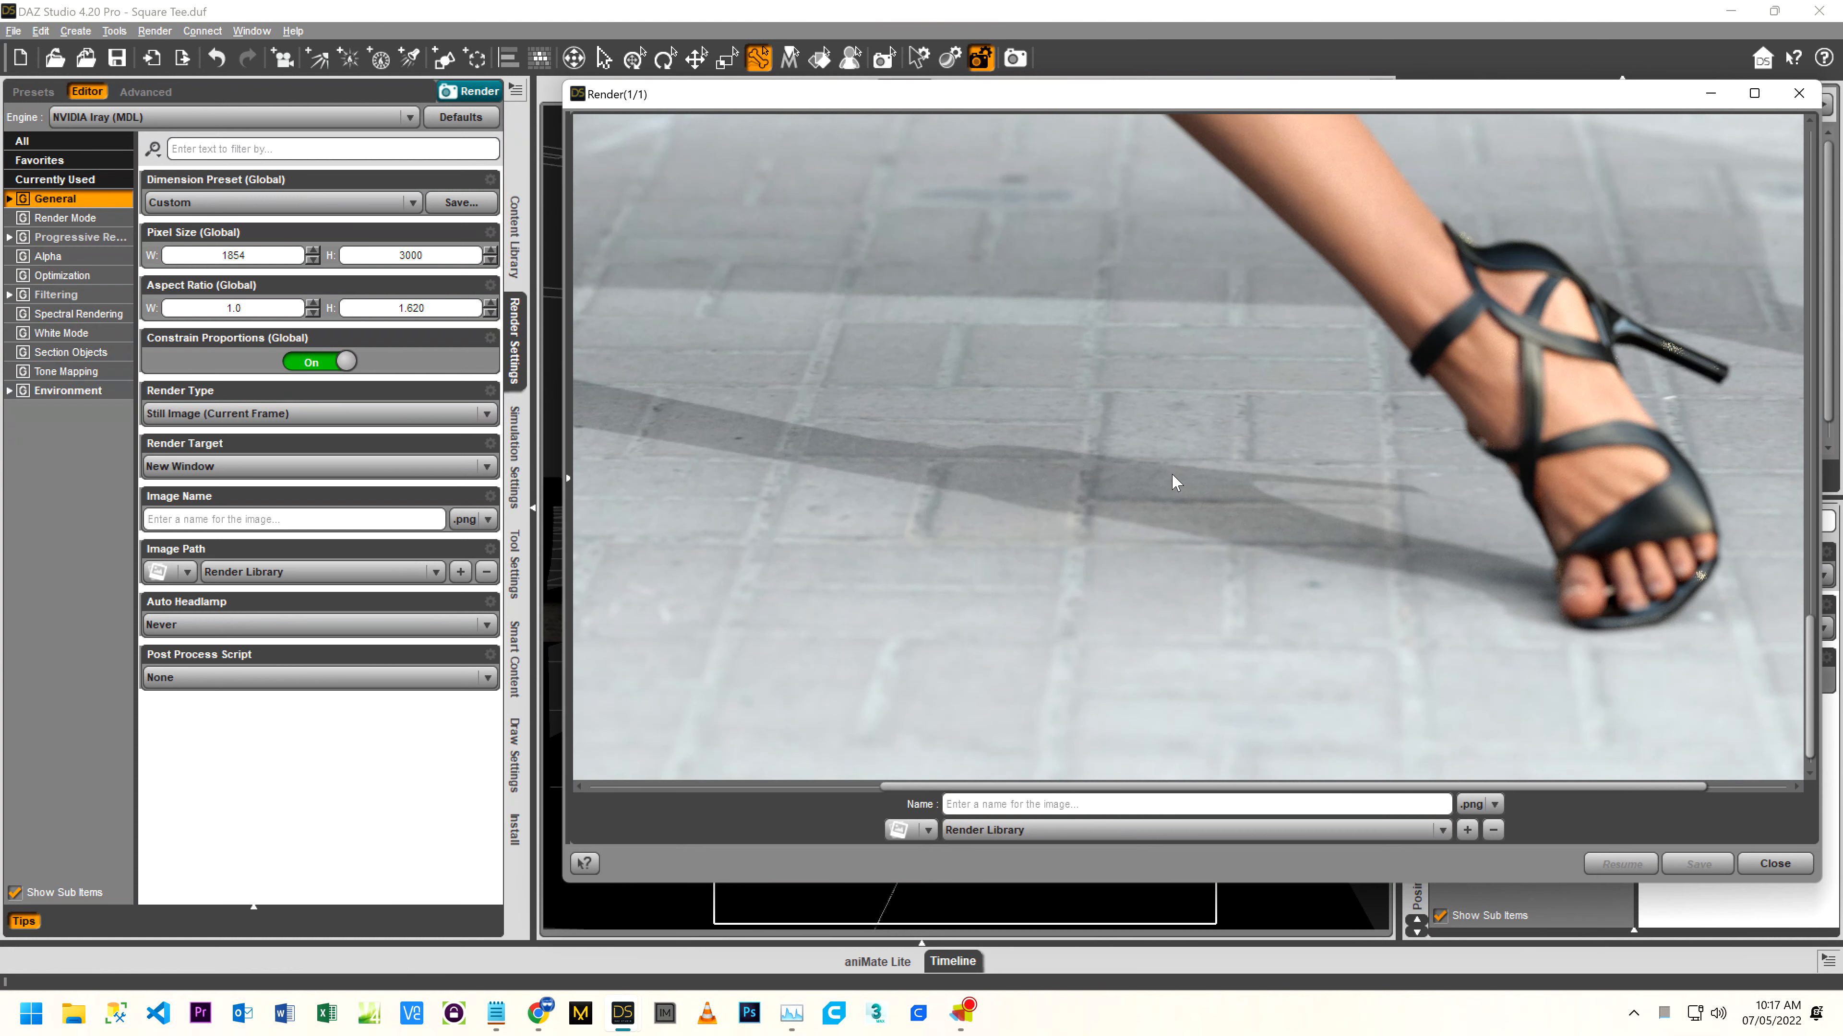
scroll(1545, 323, "up", 15)
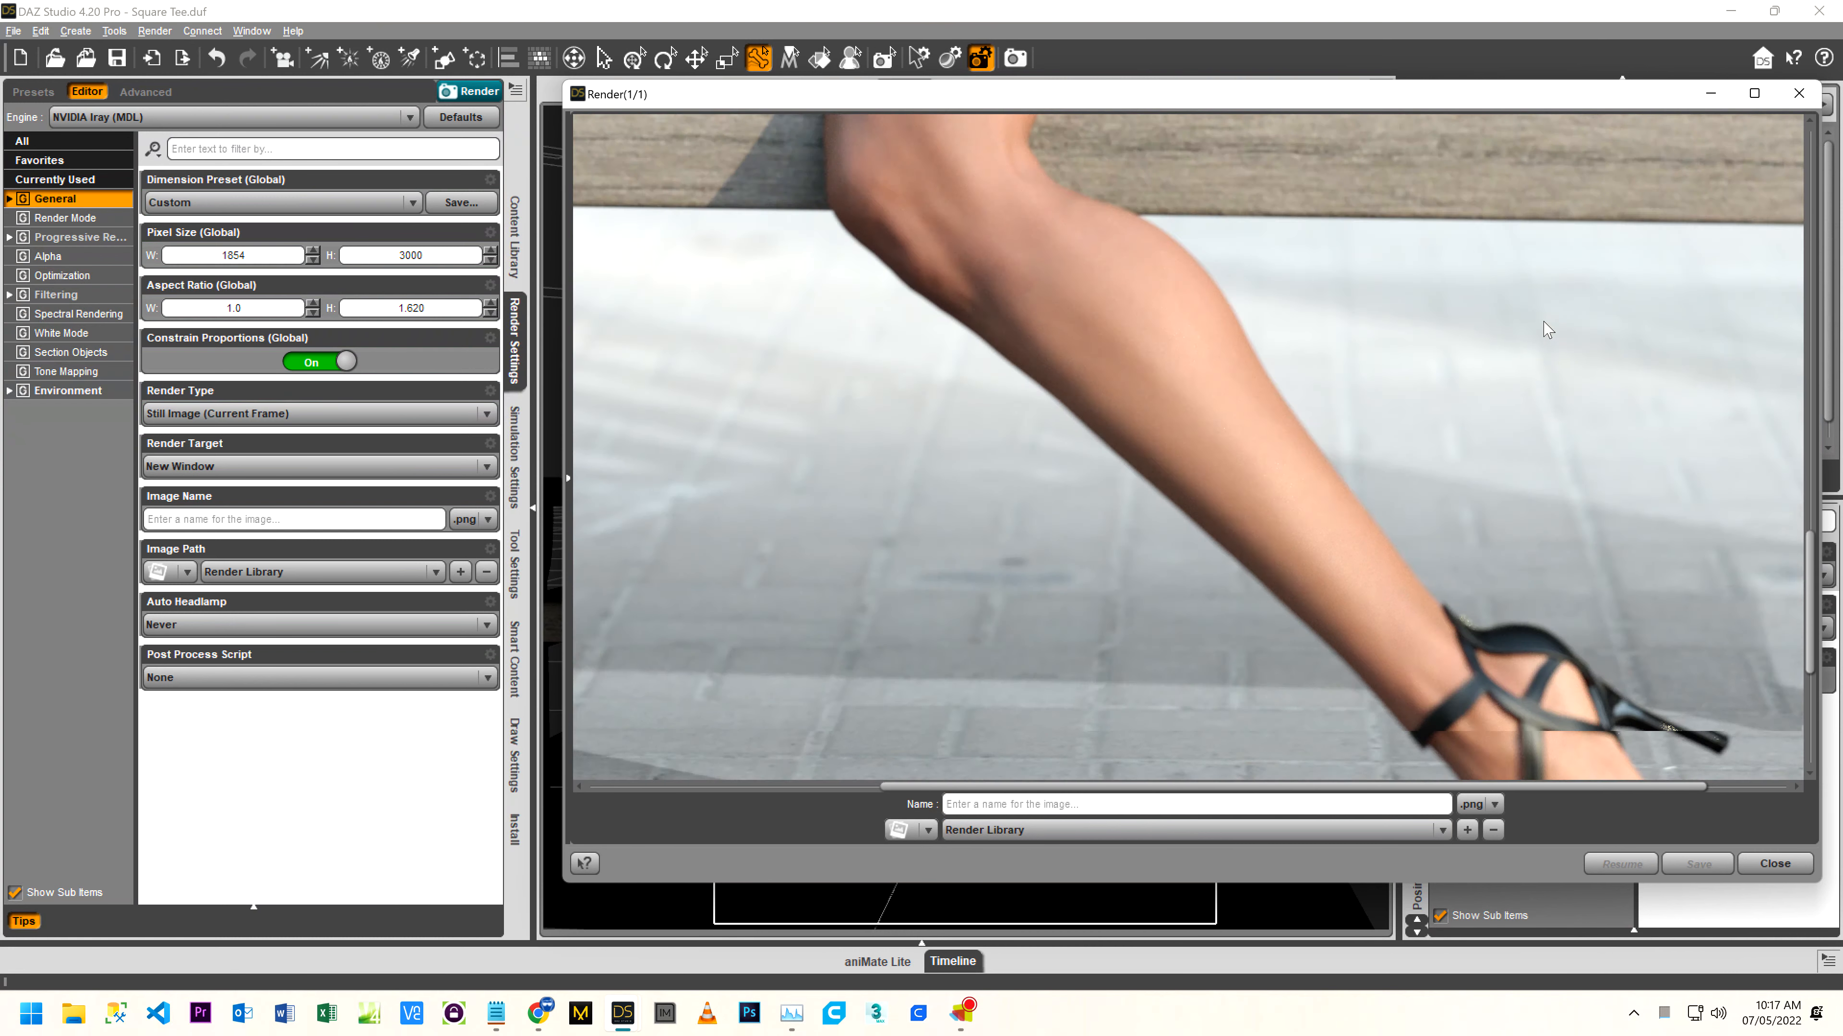
scroll(1538, 326, "up", 4)
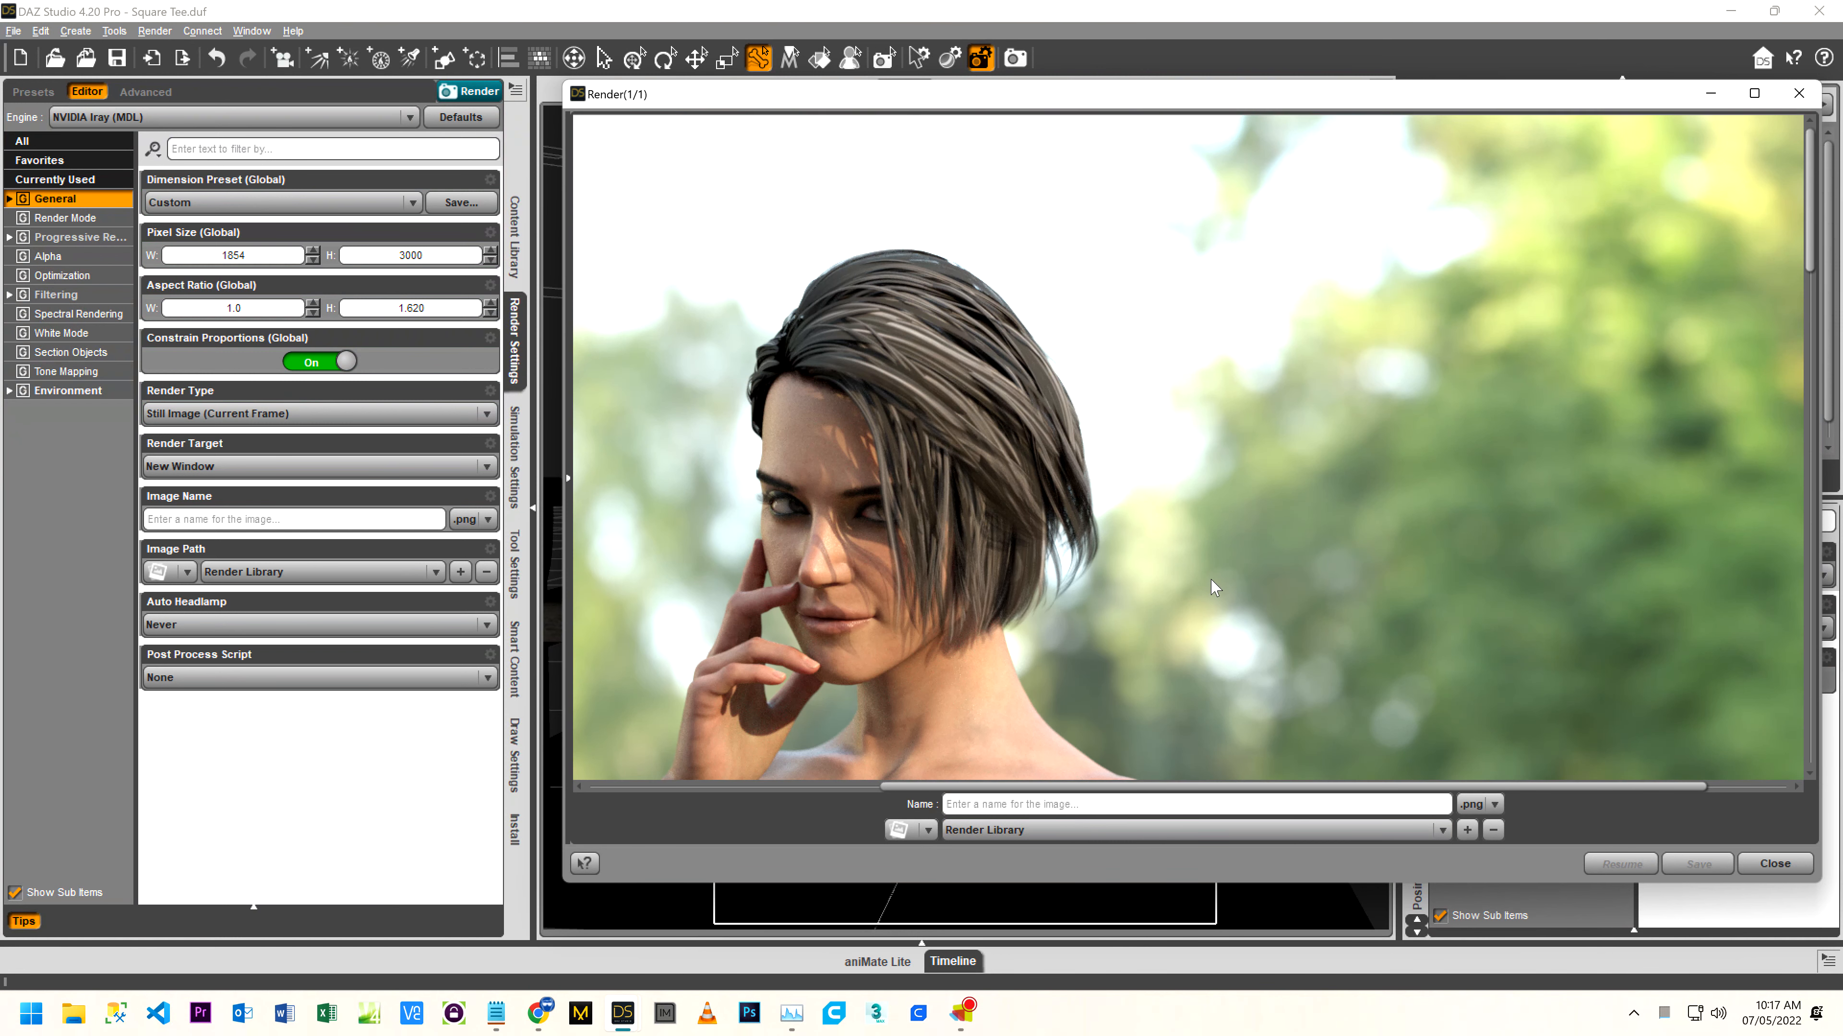
- Name the rendered image "park bench demo" and save it as a PNG in the Render Library
left_click(1096, 798)
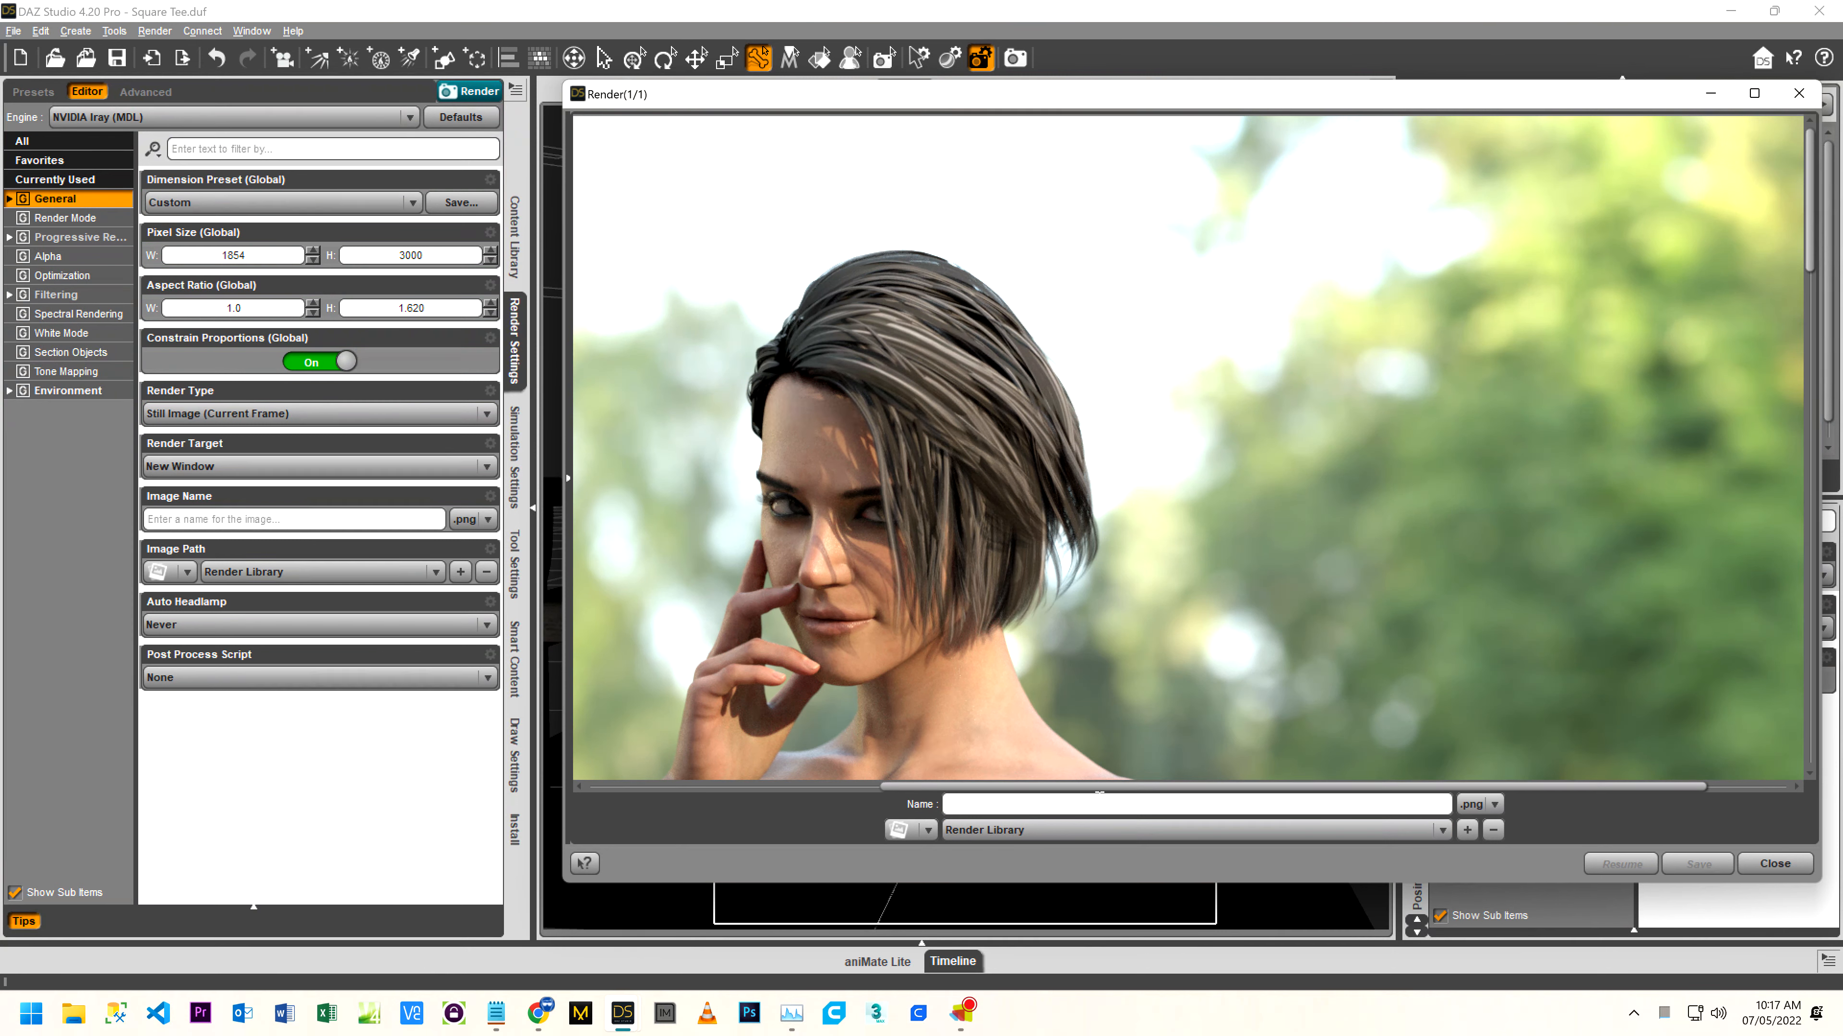
type("park bench demo")
key("Return")
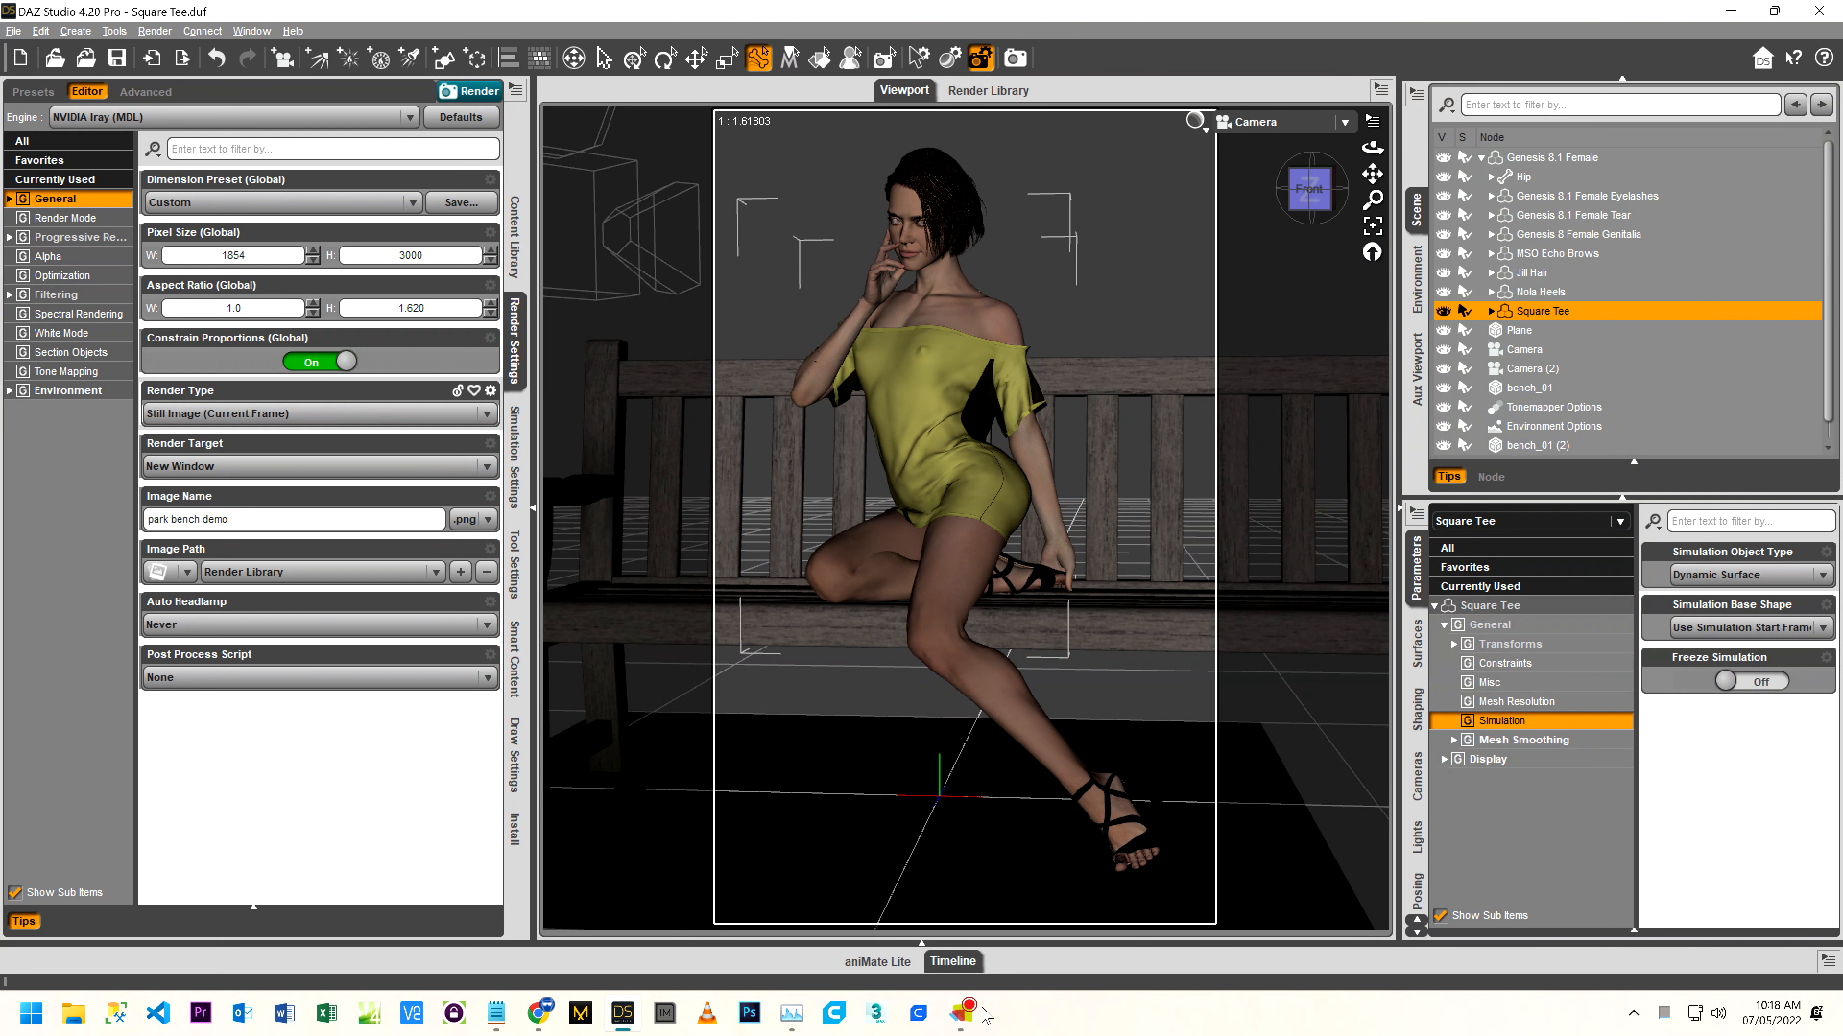
left_click(965, 1018)
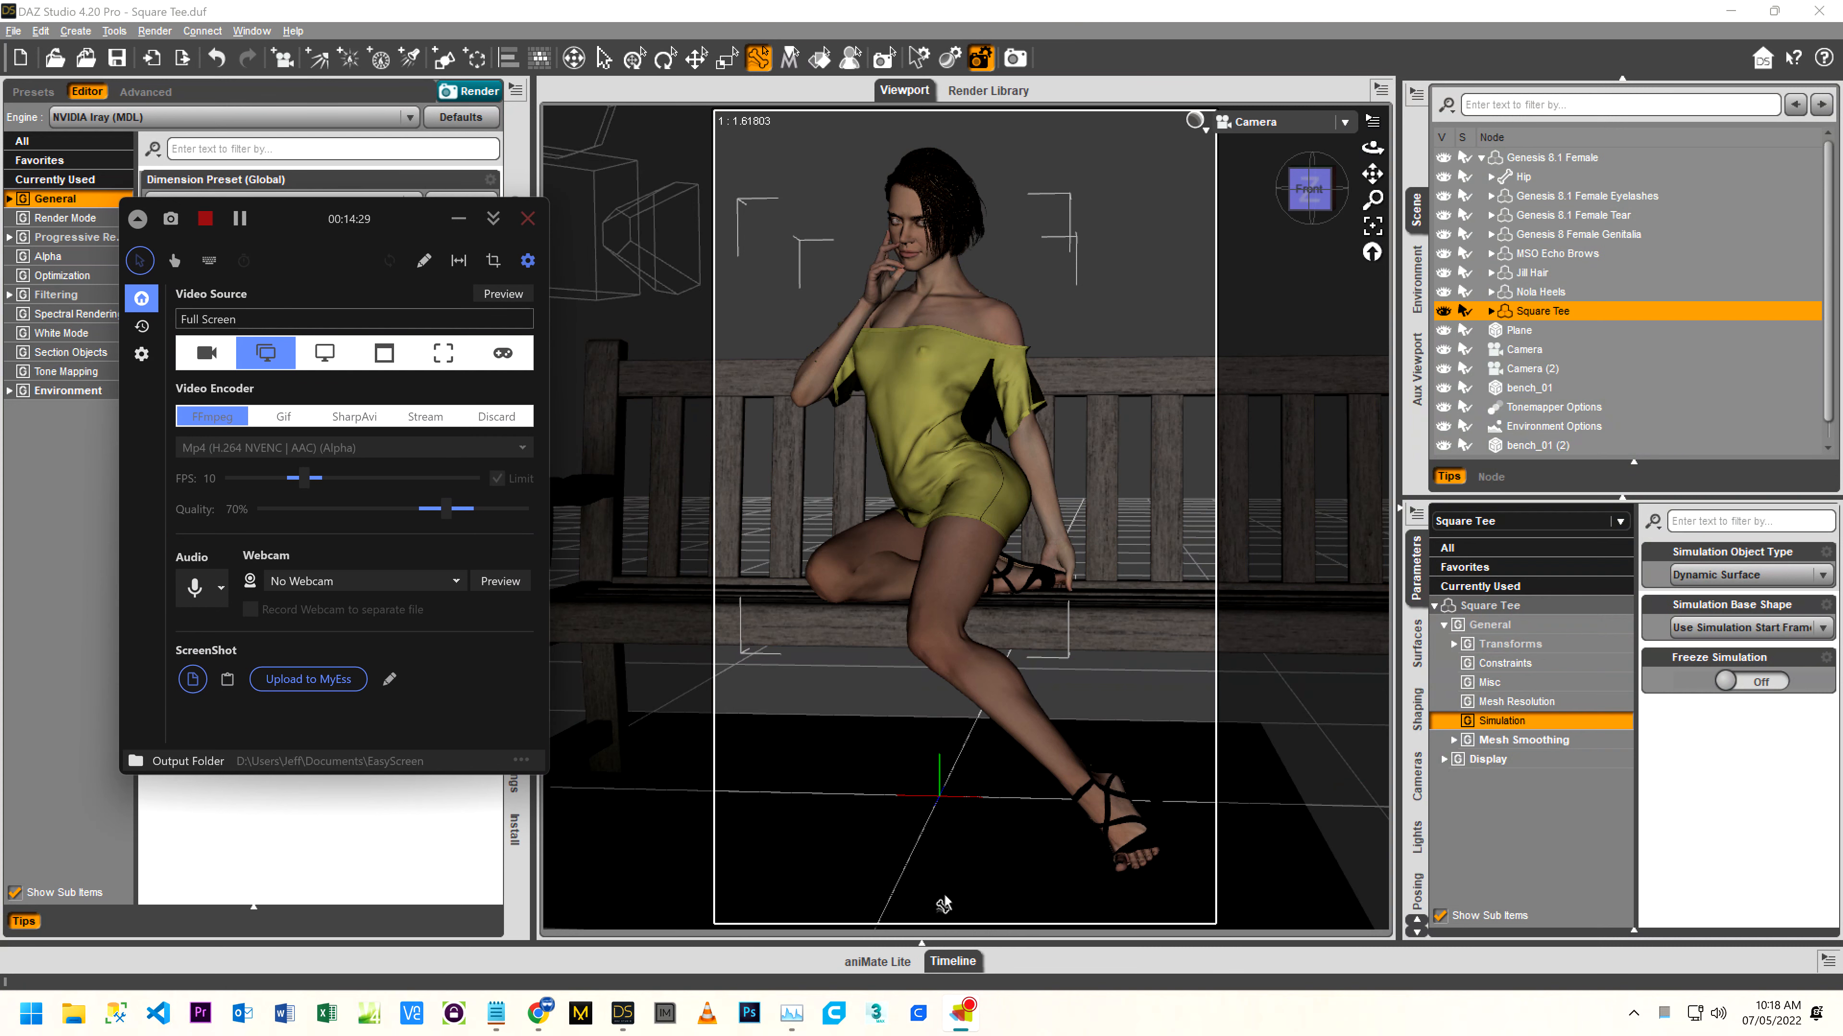